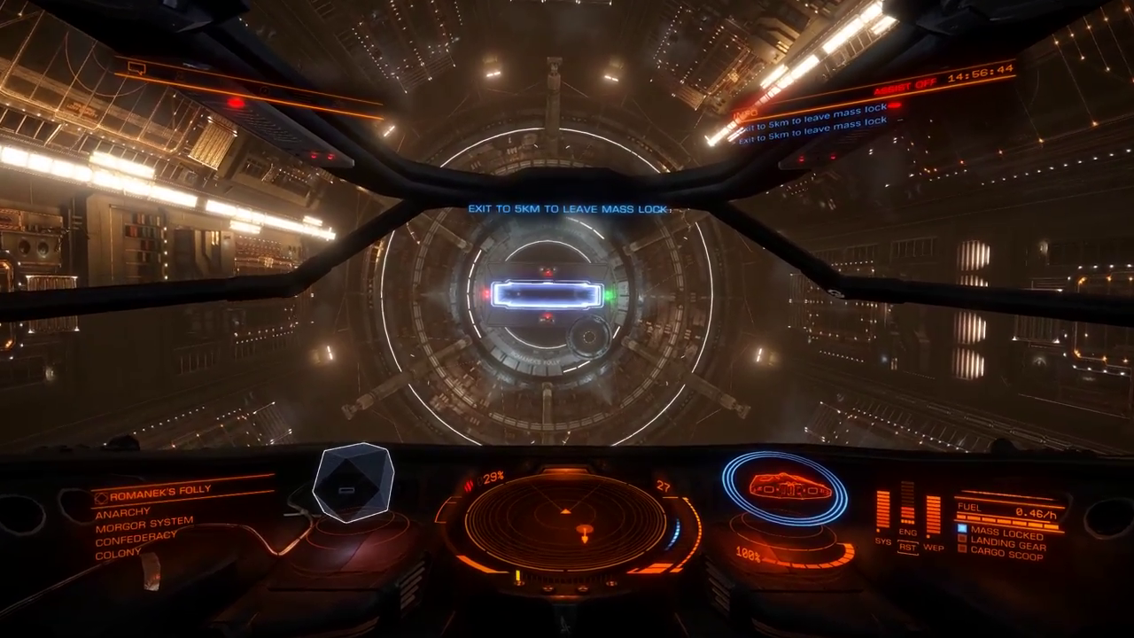
{"action": "key", "text": "Tab"}
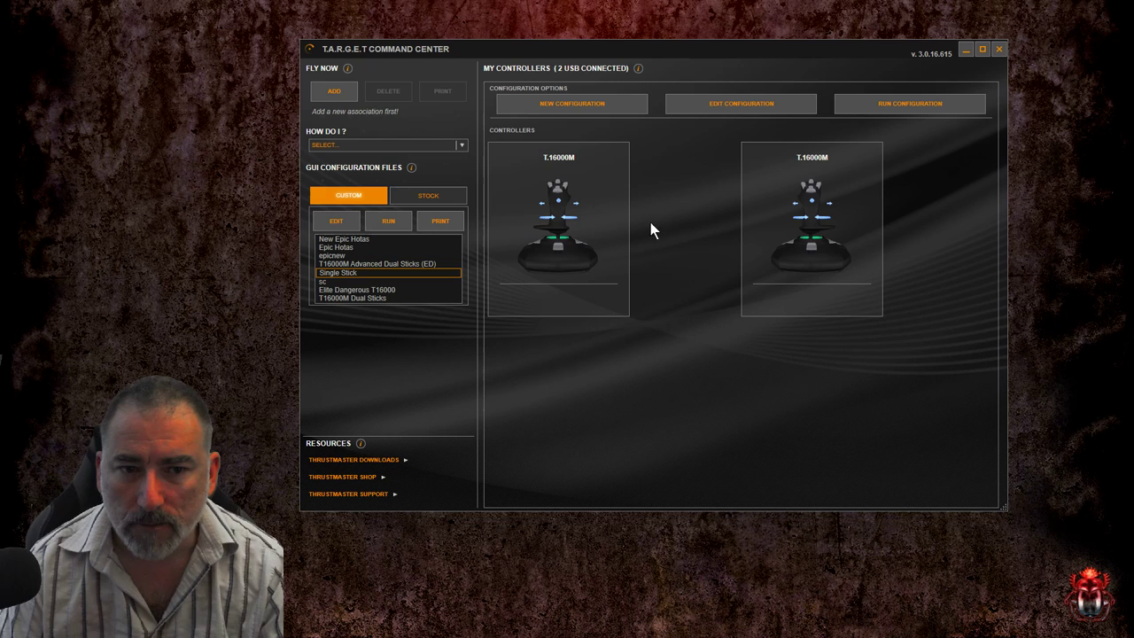
- Create a new Basic configuration named TEST in the default Documents location
{"action": "left_click", "coordinate": [564, 103]}
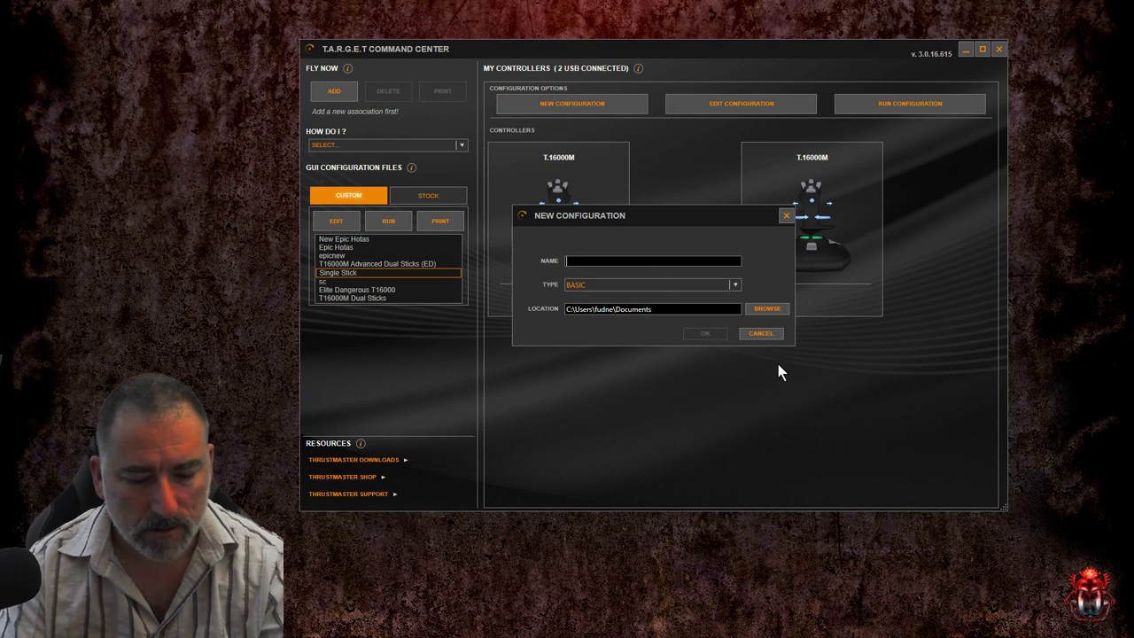
{"action": "type", "text": "TEST"}
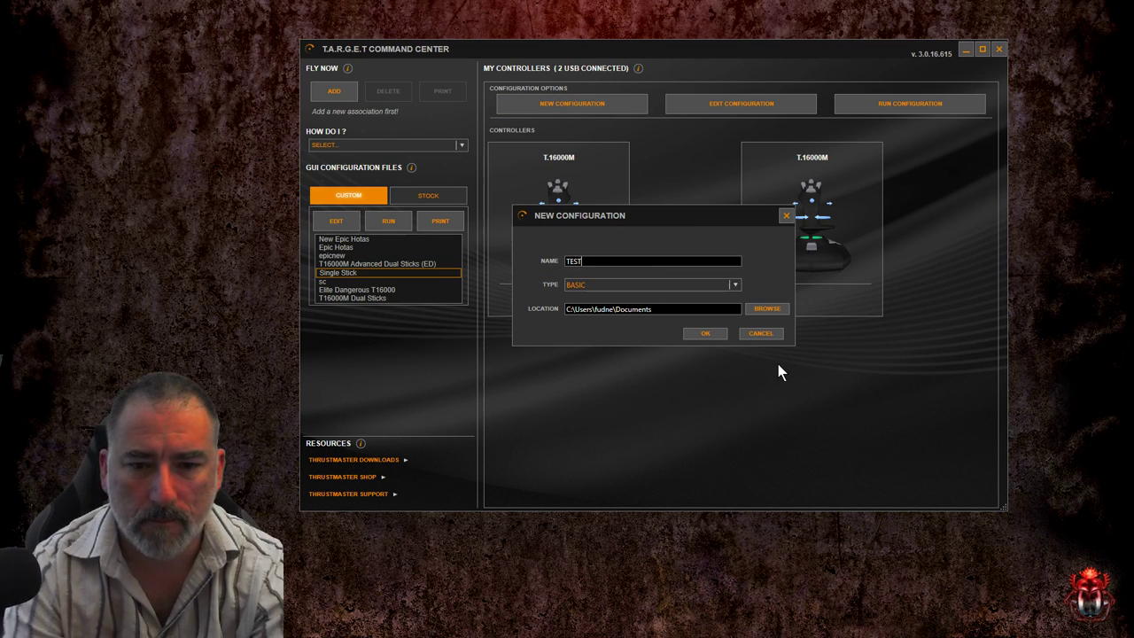
{"action": "left_click", "coordinate": [719, 334]}
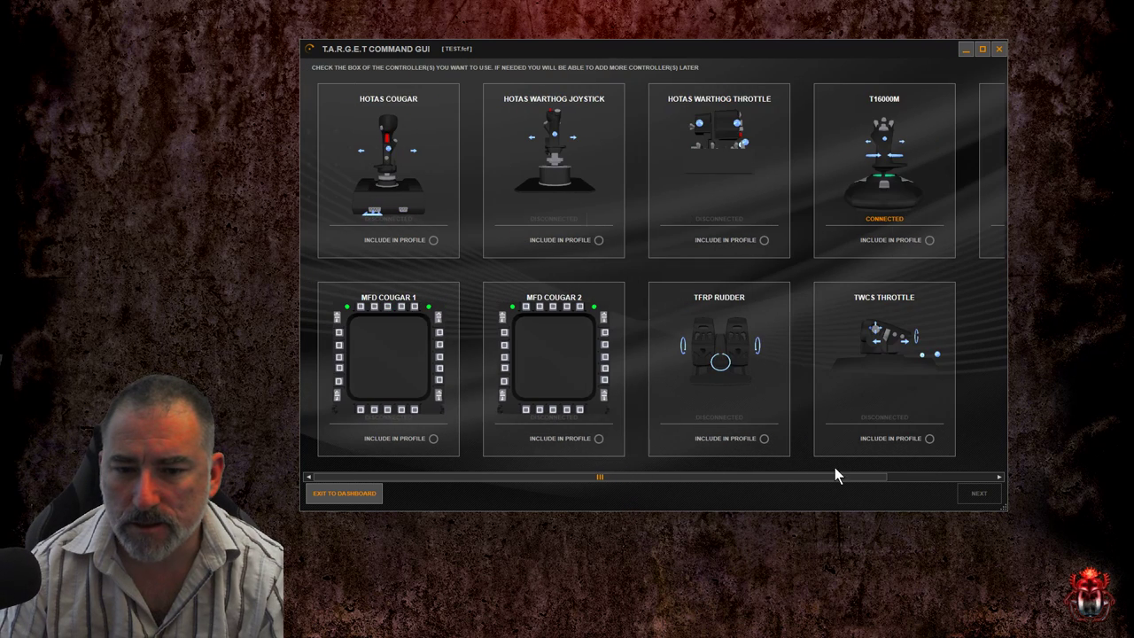
- Include the T16000M and the TWCS Throttle in the profile and proceed to the axes mapping
{"action": "left_click_drag", "start_coordinate": [850, 476], "coordinate": [975, 476]}
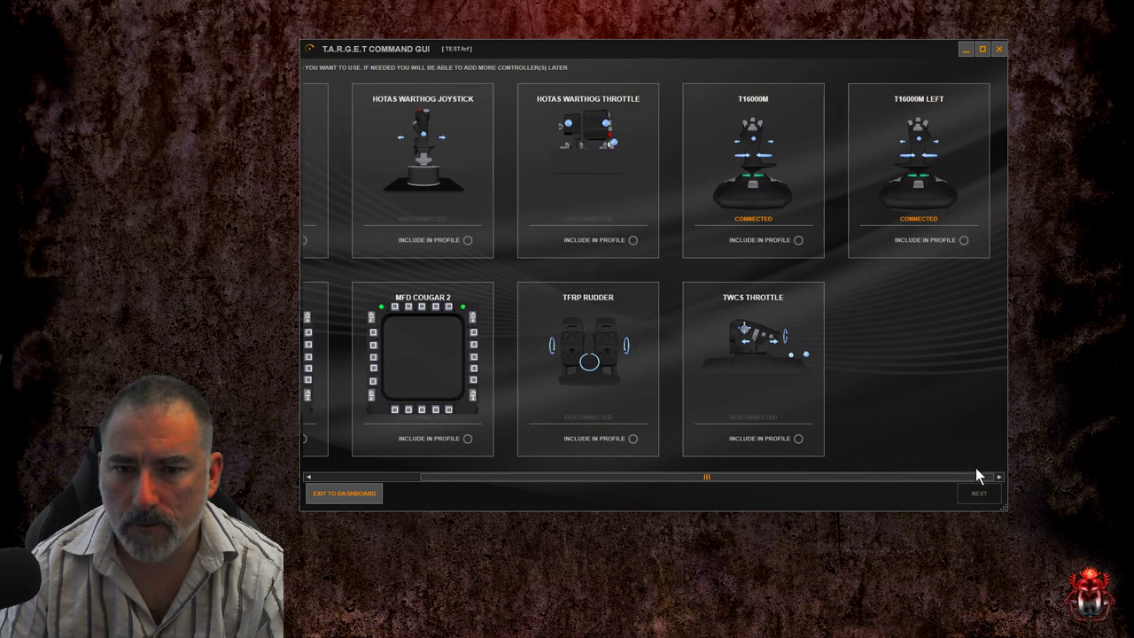
{"action": "left_click", "coordinate": [799, 240]}
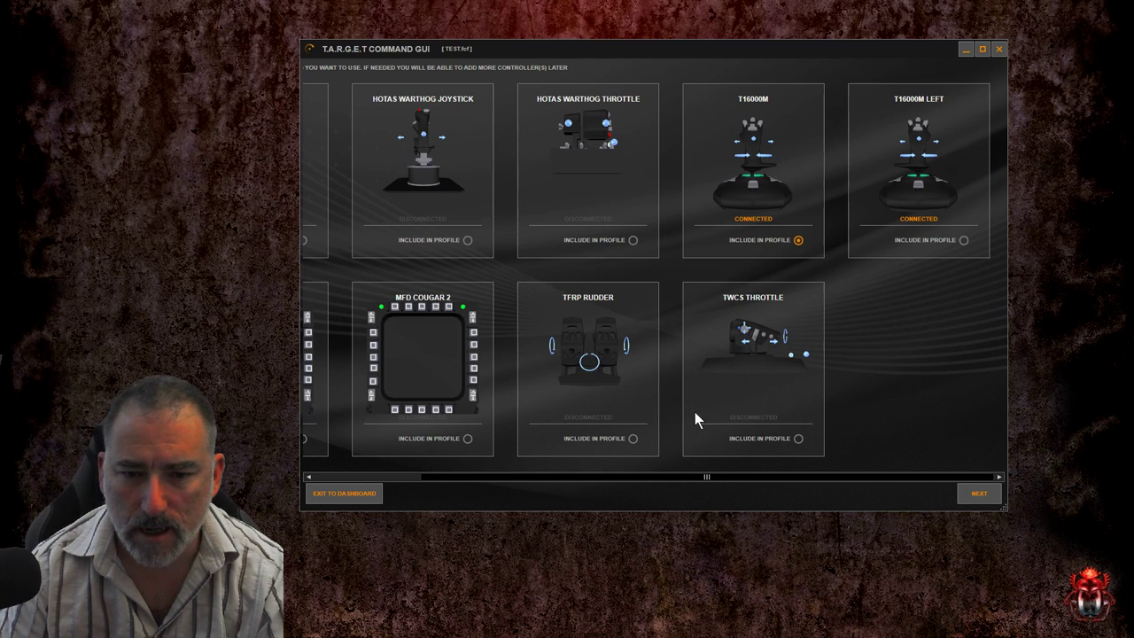
{"action": "left_click", "coordinate": [798, 439]}
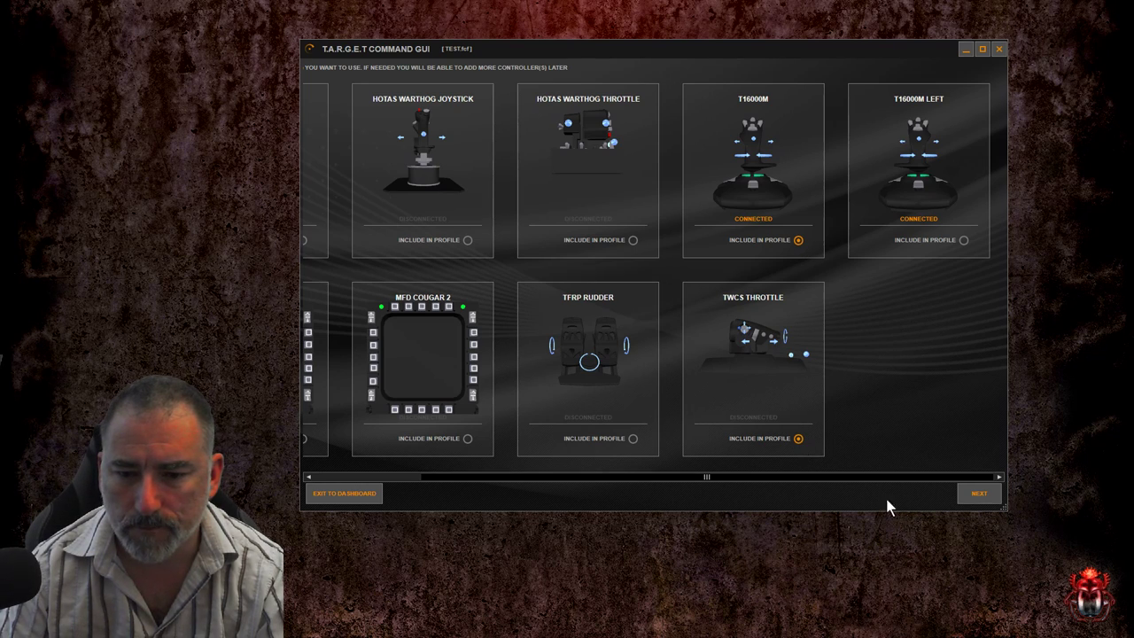
{"action": "left_click", "coordinate": [978, 494]}
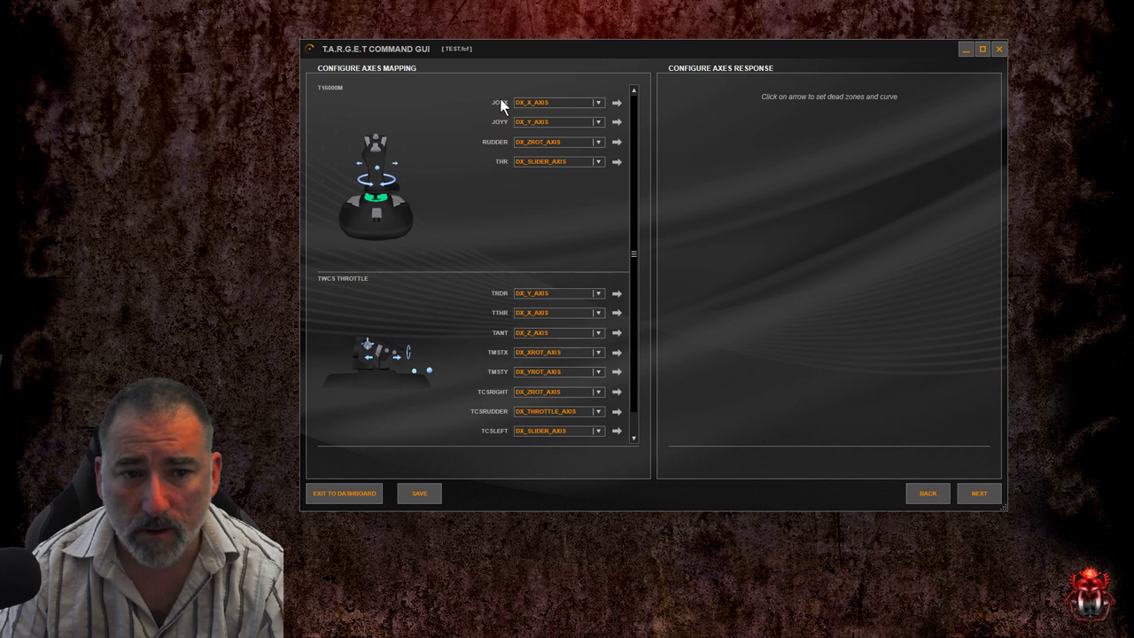
- Examine which physical movements the listed T16000M and TWCS Throttle axes correspond to
{"action": "mouse_move", "coordinate": [500, 100]}
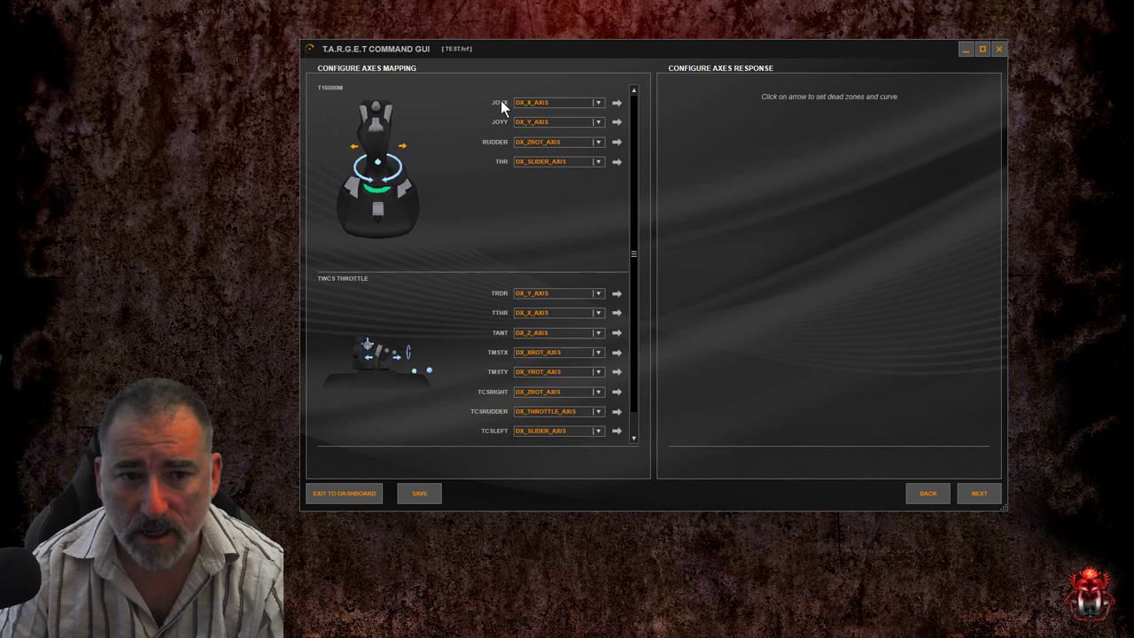
{"action": "mouse_move", "coordinate": [507, 125]}
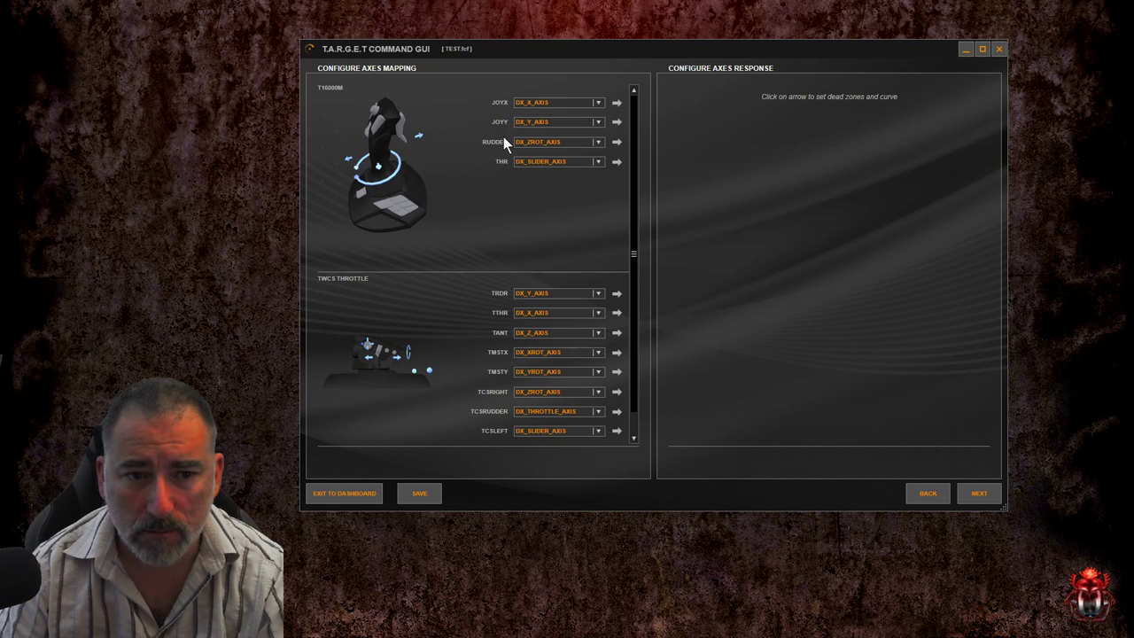
{"action": "mouse_move", "coordinate": [505, 153]}
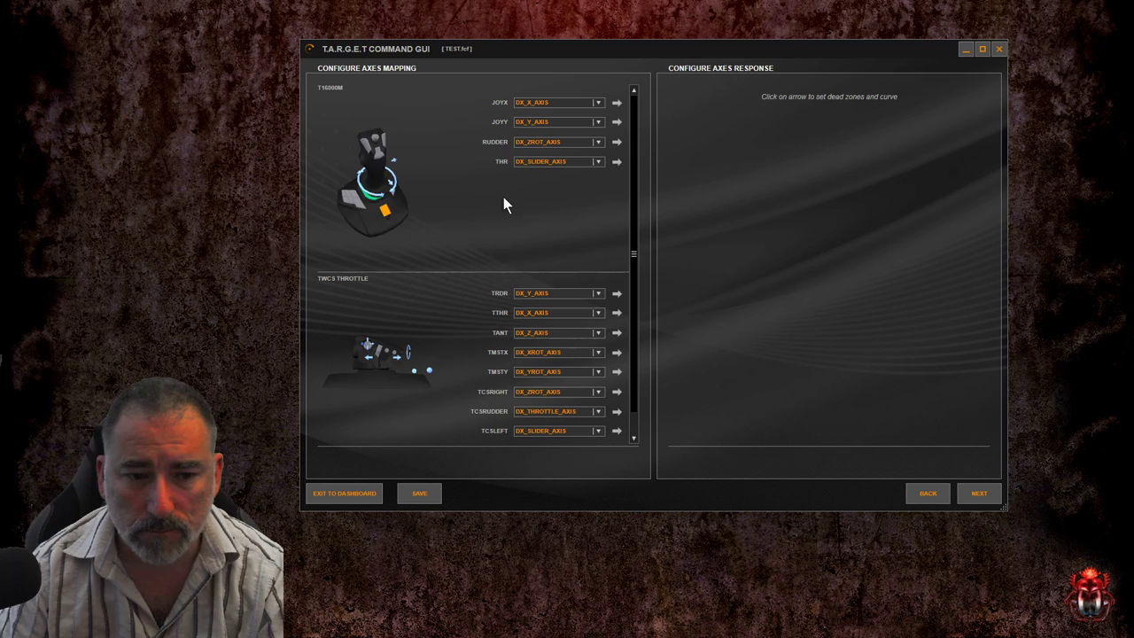
{"action": "mouse_move", "coordinate": [501, 316]}
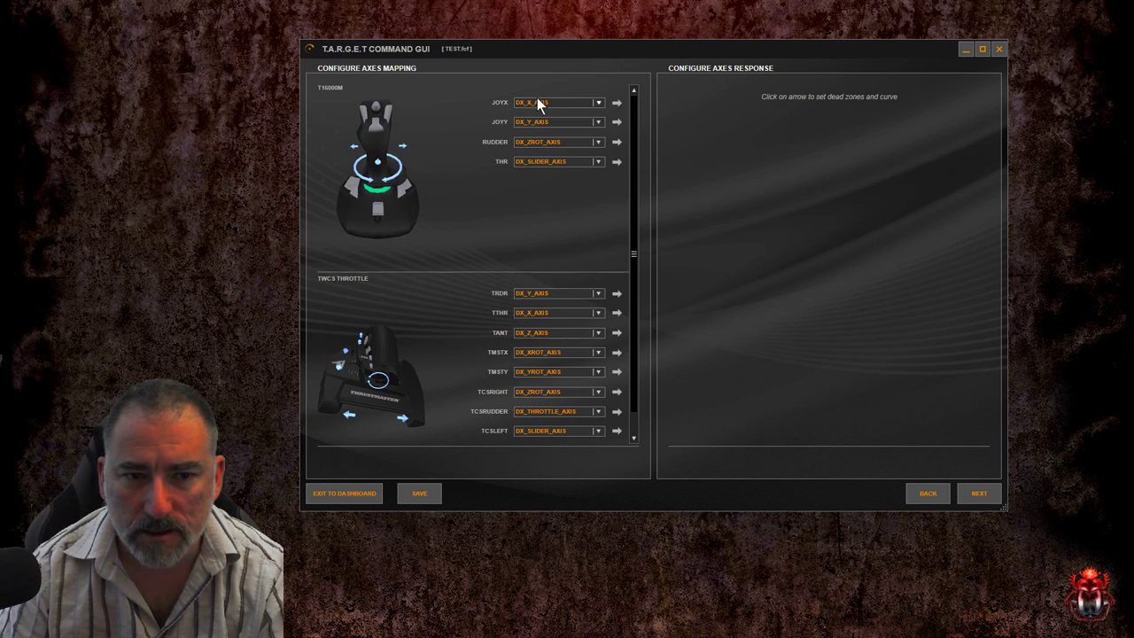
- Try lower, center and upper deadzones of 8, 18 and 10 on the T16000M's JOYX axis, and return all three to 0
{"action": "left_click", "coordinate": [618, 104]}
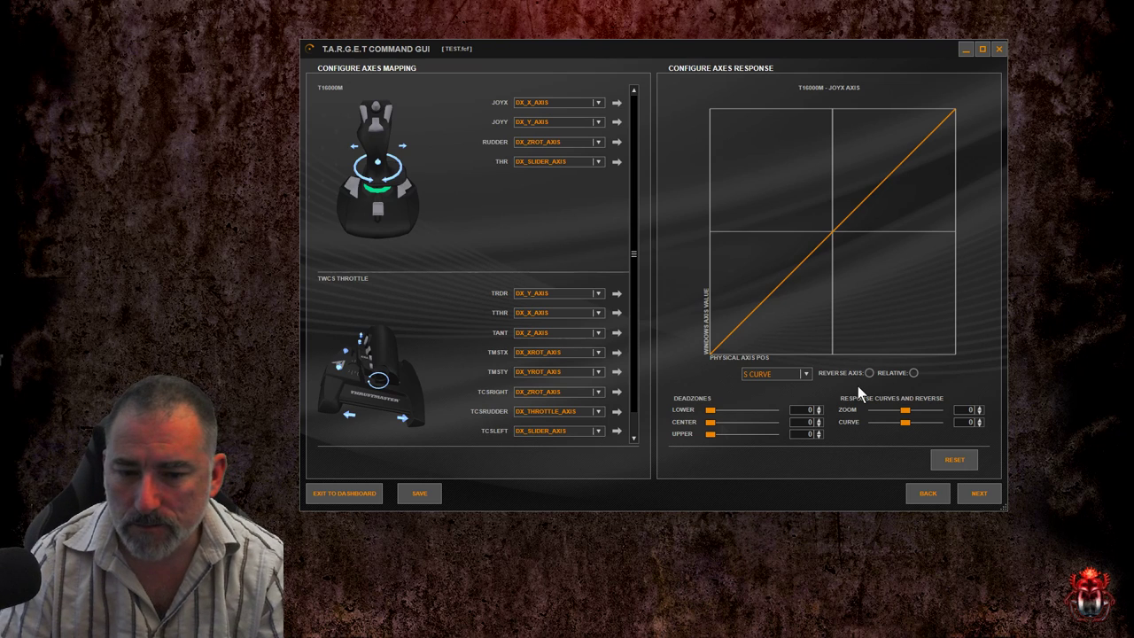
{"action": "mouse_move", "coordinate": [711, 422]}
{"action": "left_mouse_down"}
{"action": "mouse_move", "coordinate": [722, 423]}
{"action": "mouse_move", "coordinate": [721, 410]}
{"action": "mouse_move", "coordinate": [718, 434]}
{"action": "left_mouse_up"}
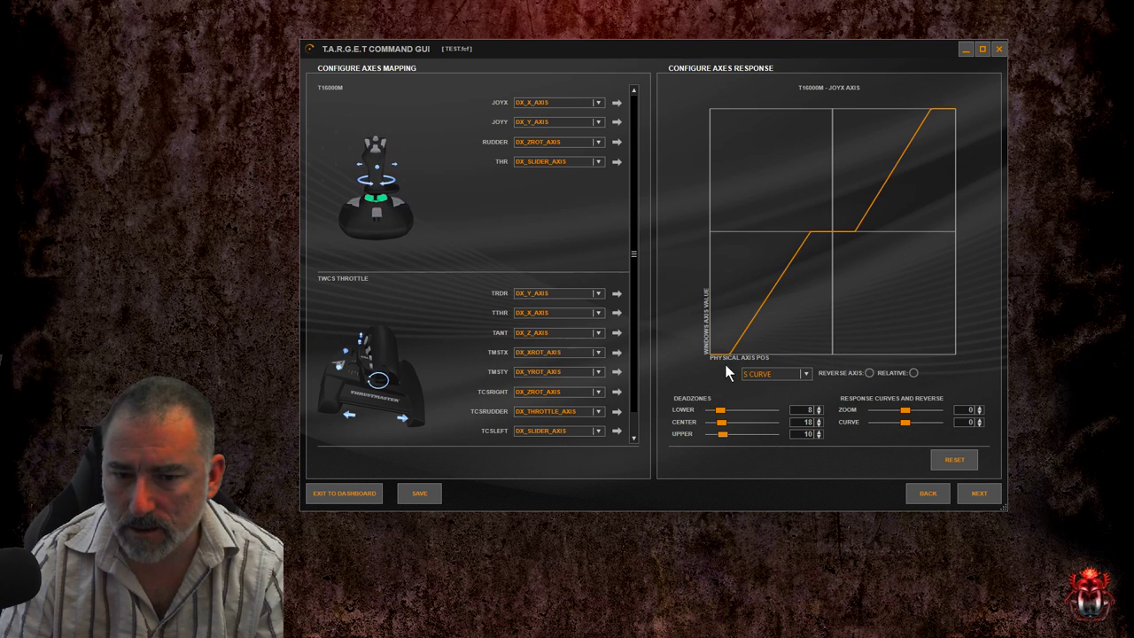
{"action": "left_click_drag", "start_coordinate": [722, 434], "coordinate": [702, 424]}
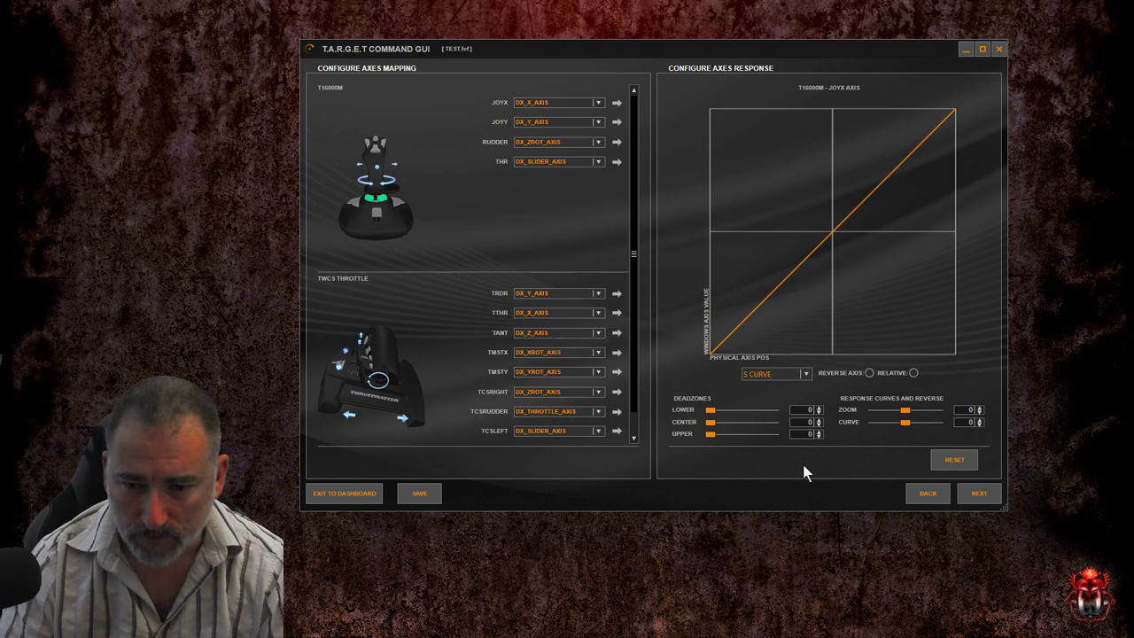
- Run the TEST configuration and bring up the list of installed game controllers
{"action": "left_click", "coordinate": [979, 496]}
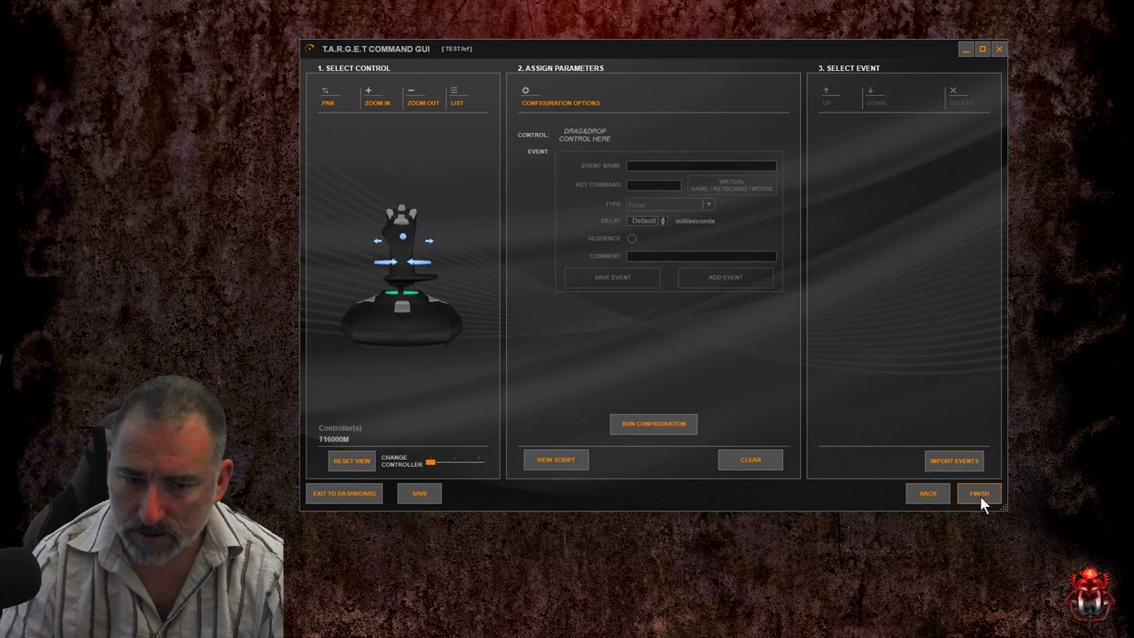
{"action": "left_click", "coordinate": [650, 417]}
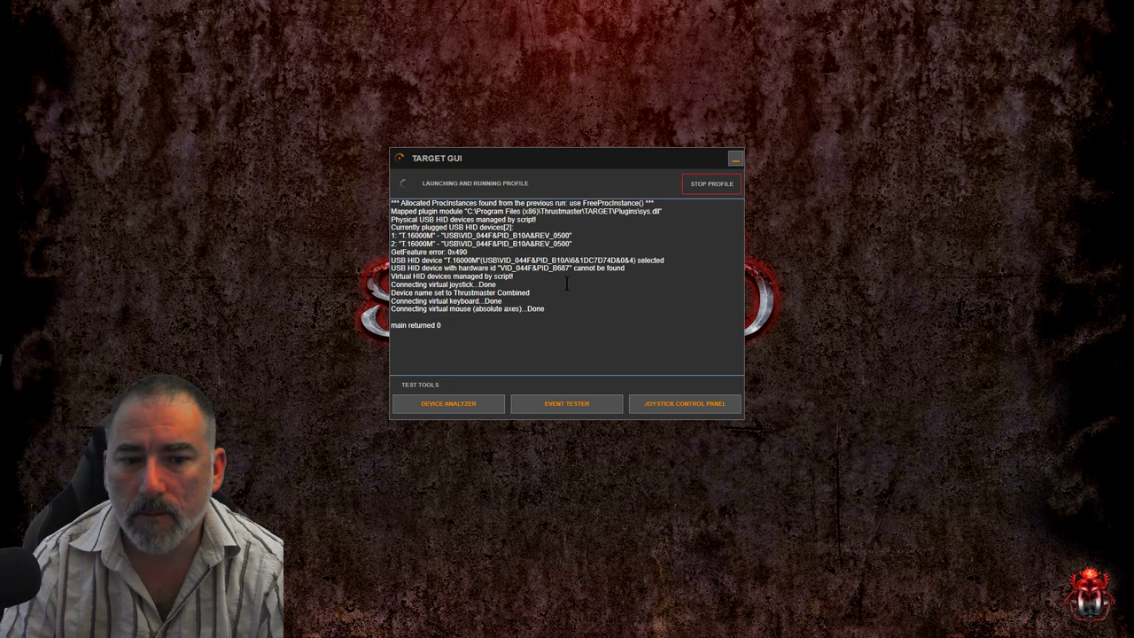
{"action": "left_click", "coordinate": [705, 403]}
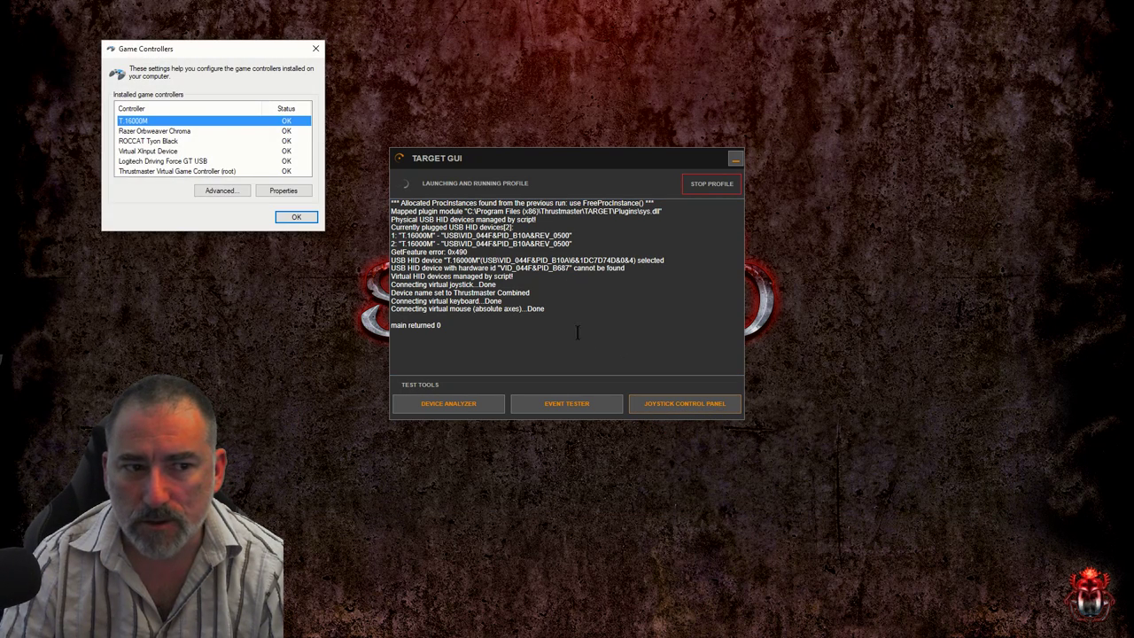
- Test the Thrustmaster Virtual Game Controller's stick response in its properties, and stop the running profile
{"action": "left_click", "coordinate": [145, 172]}
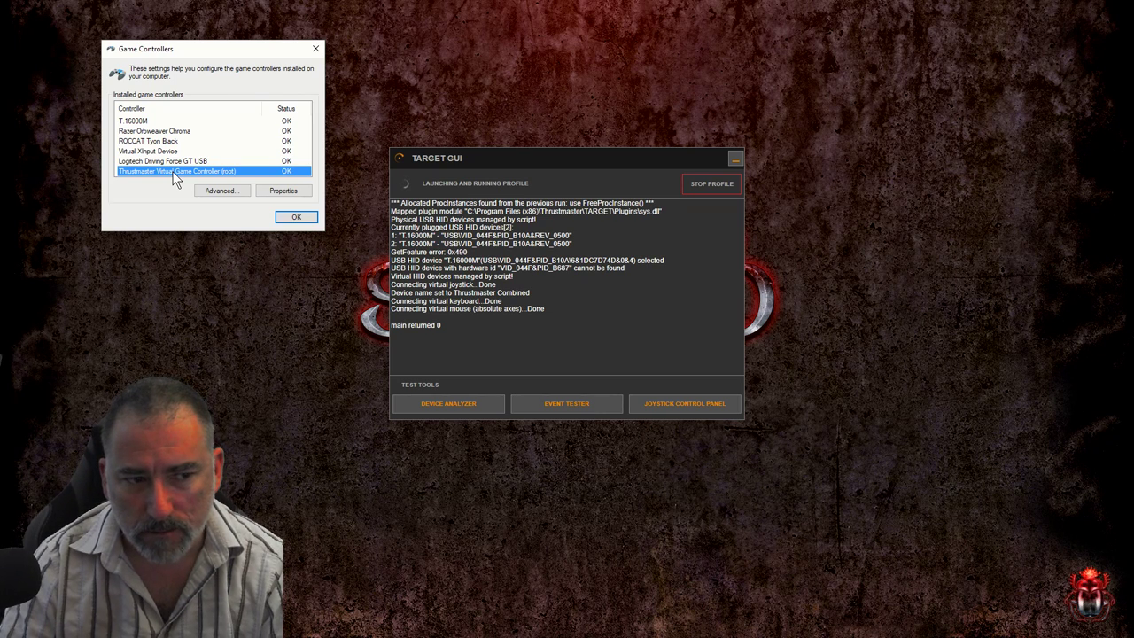
{"action": "double_click", "coordinate": [174, 173]}
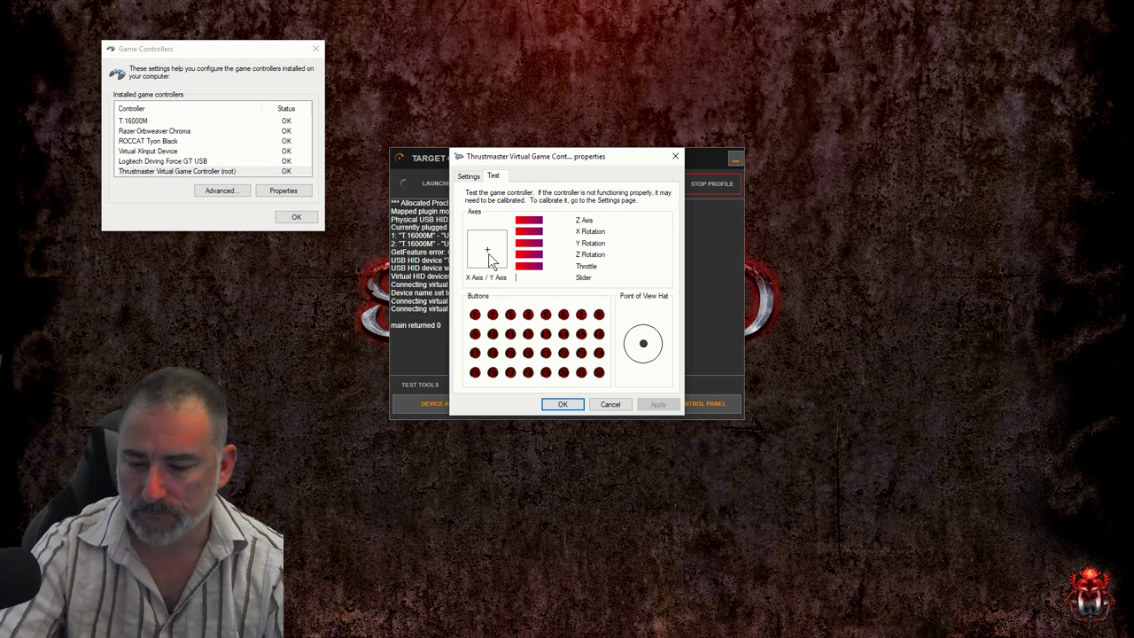
{"action": "left_click", "coordinate": [565, 403]}
{"action": "left_click", "coordinate": [711, 184]}
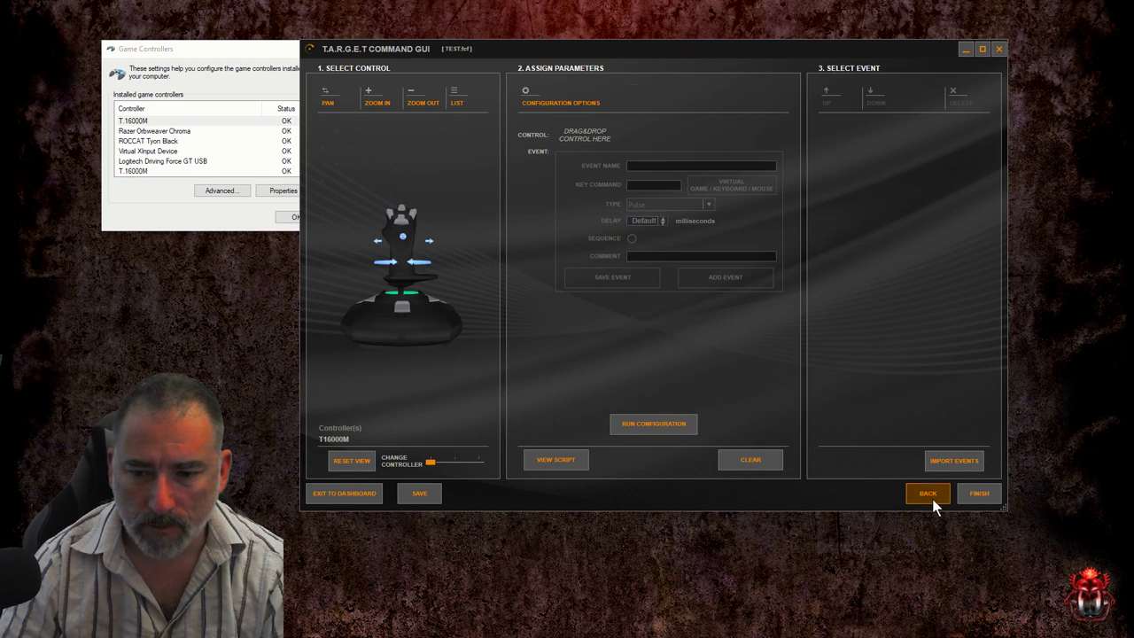
- Return to the axes mapping and set the JOYX axis's center deadzone to 11
{"action": "left_click", "coordinate": [931, 497]}
{"action": "left_click", "coordinate": [618, 103]}
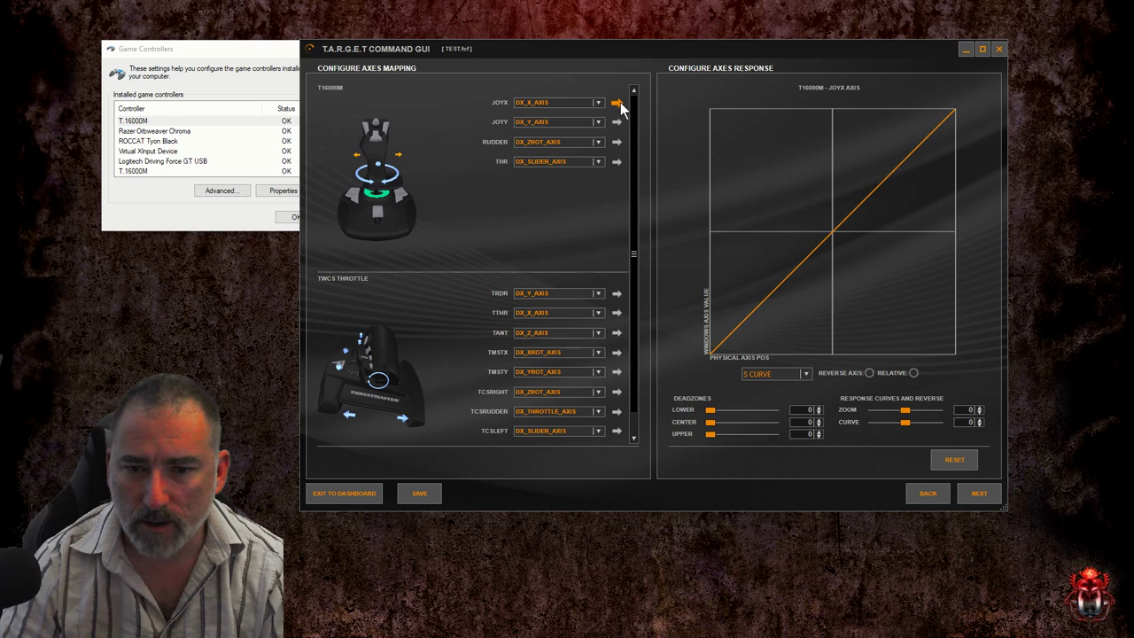
{"action": "left_click_drag", "start_coordinate": [711, 423], "coordinate": [718, 422]}
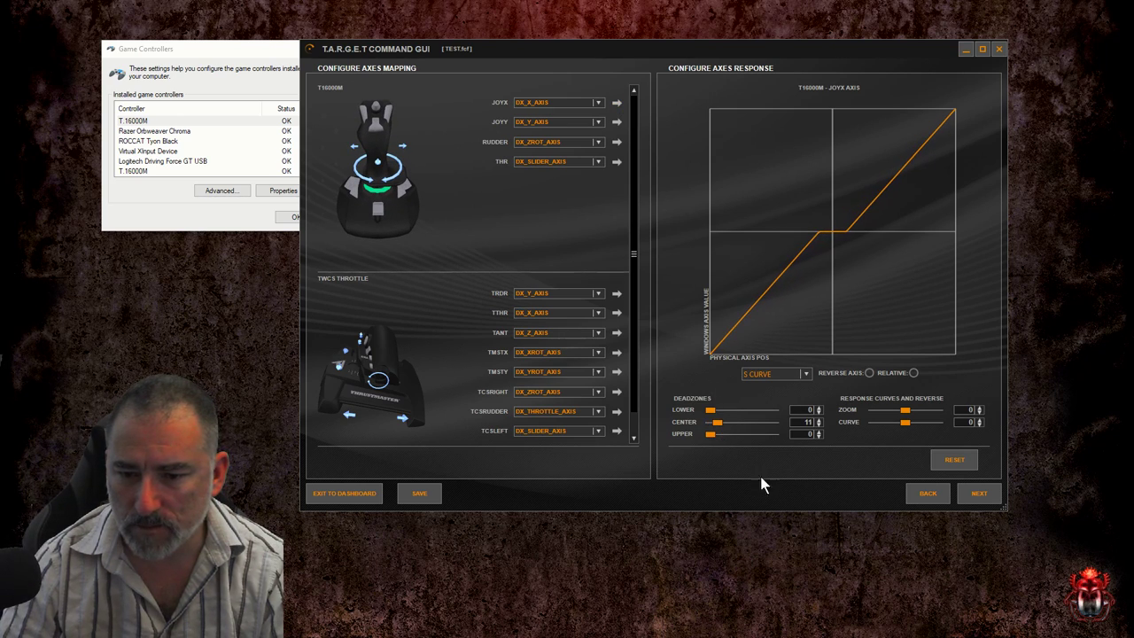
- Rerun the configuration to test the JOYX deadzone on the Thrustmaster Virtual Game Controller, and stop the profile
{"action": "left_click", "coordinate": [975, 493]}
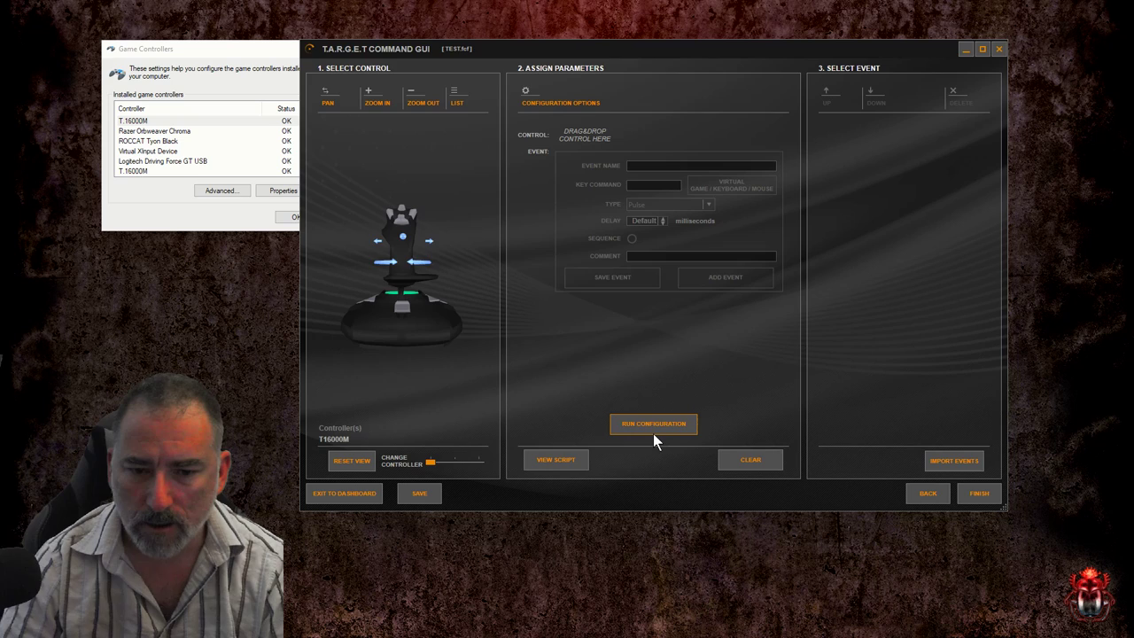
{"action": "left_click", "coordinate": [652, 428]}
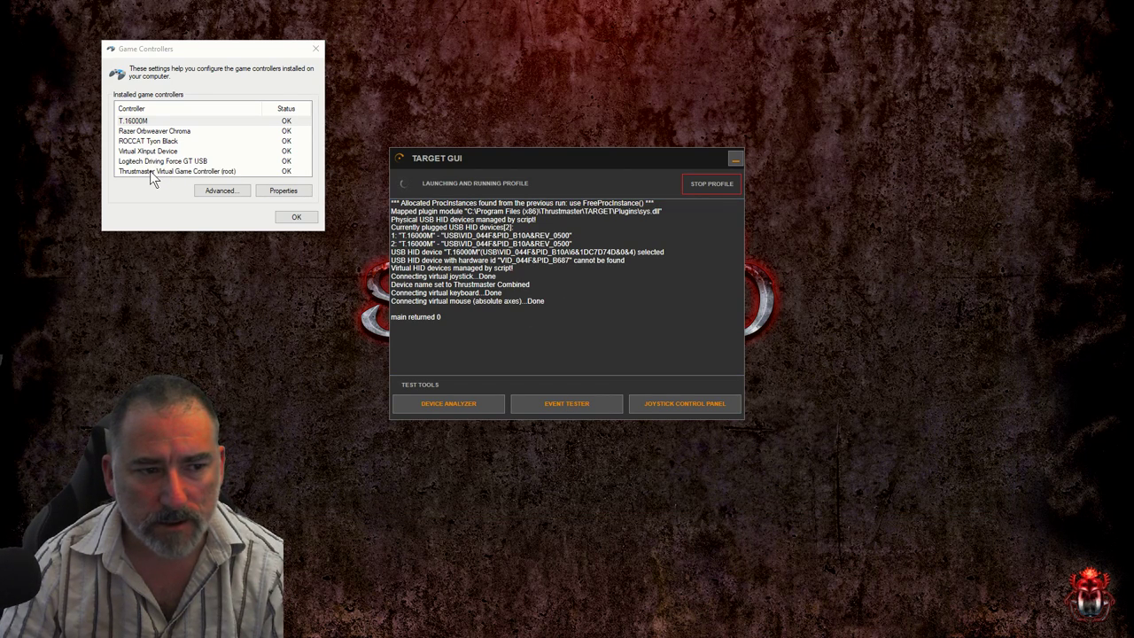
{"action": "double_click", "coordinate": [150, 171]}
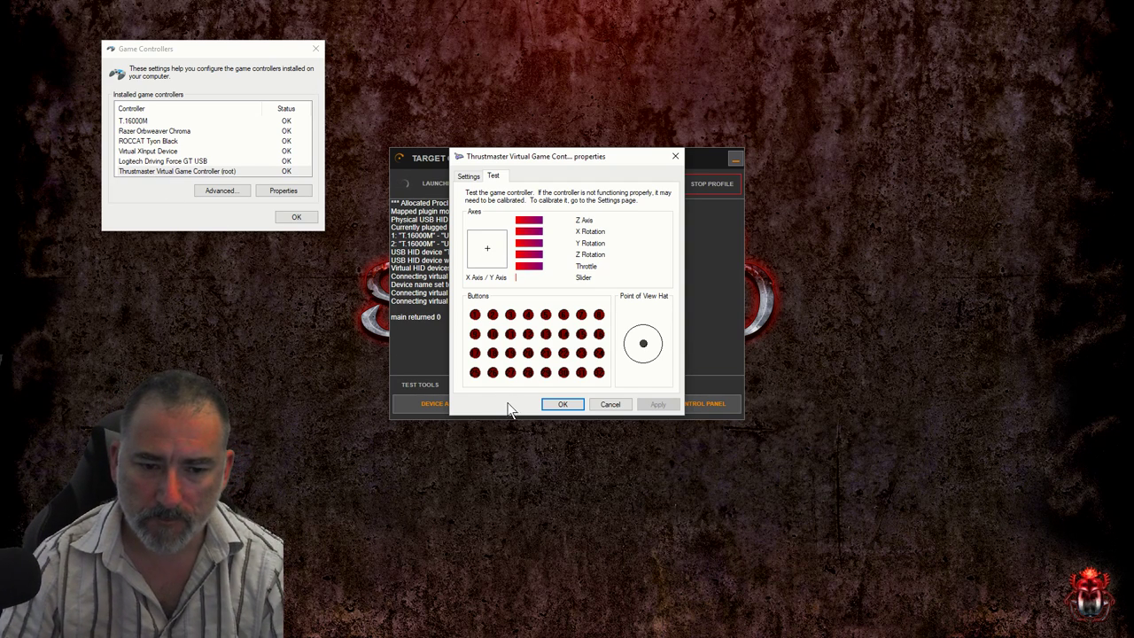
{"action": "left_click", "coordinate": [567, 404]}
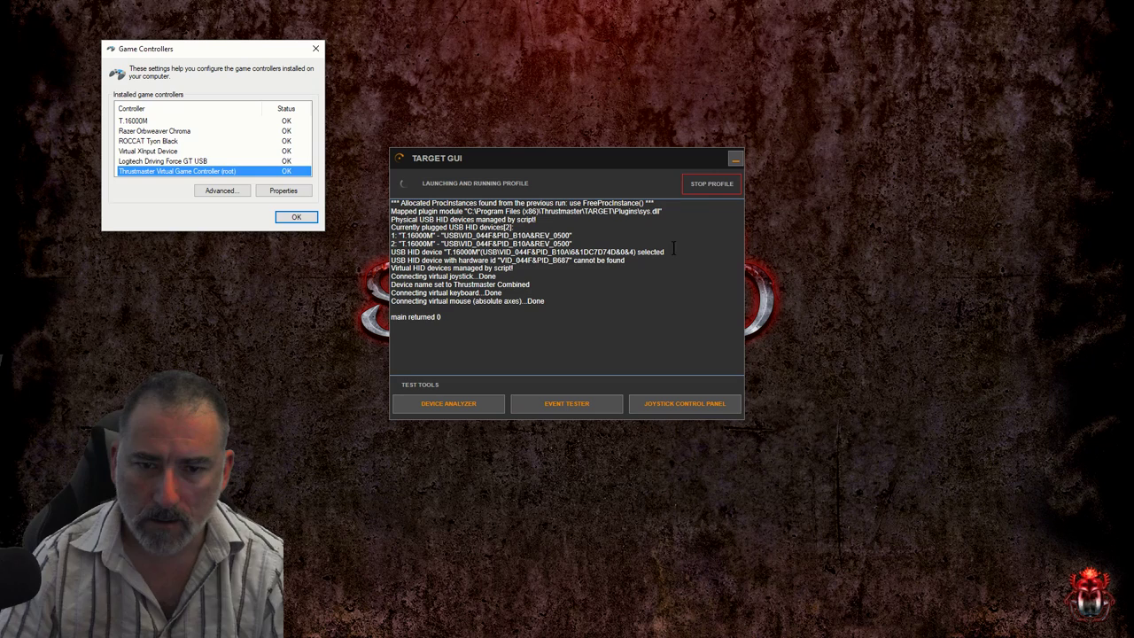
{"action": "left_click", "coordinate": [712, 184]}
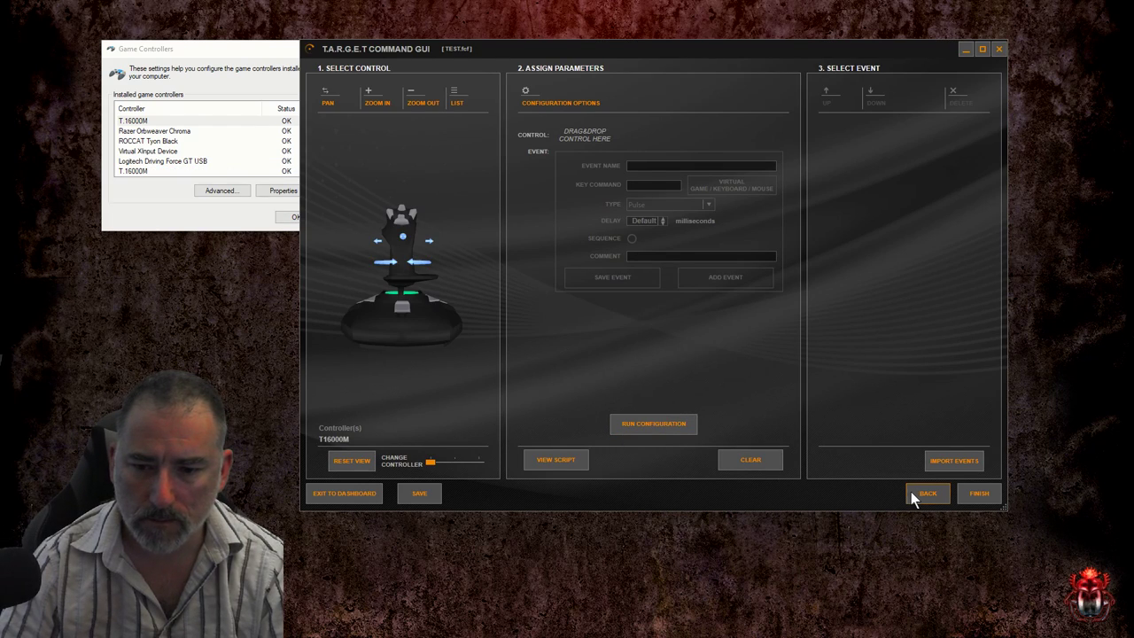
- Return to the axes mapping and set the T16000M's JOYY axis center deadzone to 10
{"action": "left_click", "coordinate": [912, 494]}
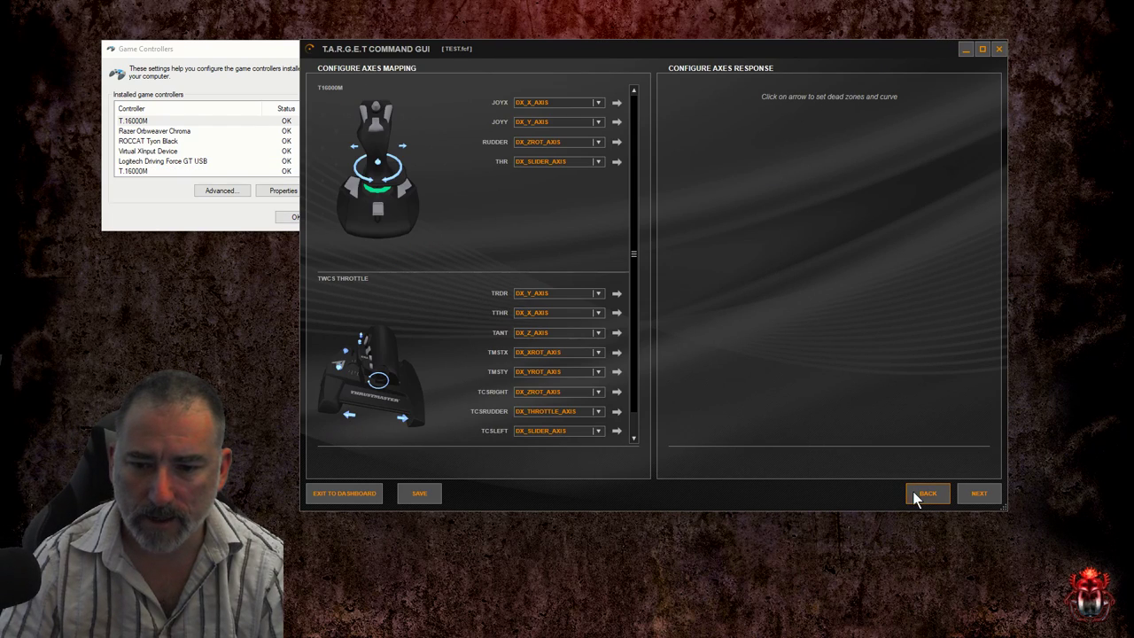
{"action": "left_click", "coordinate": [616, 121]}
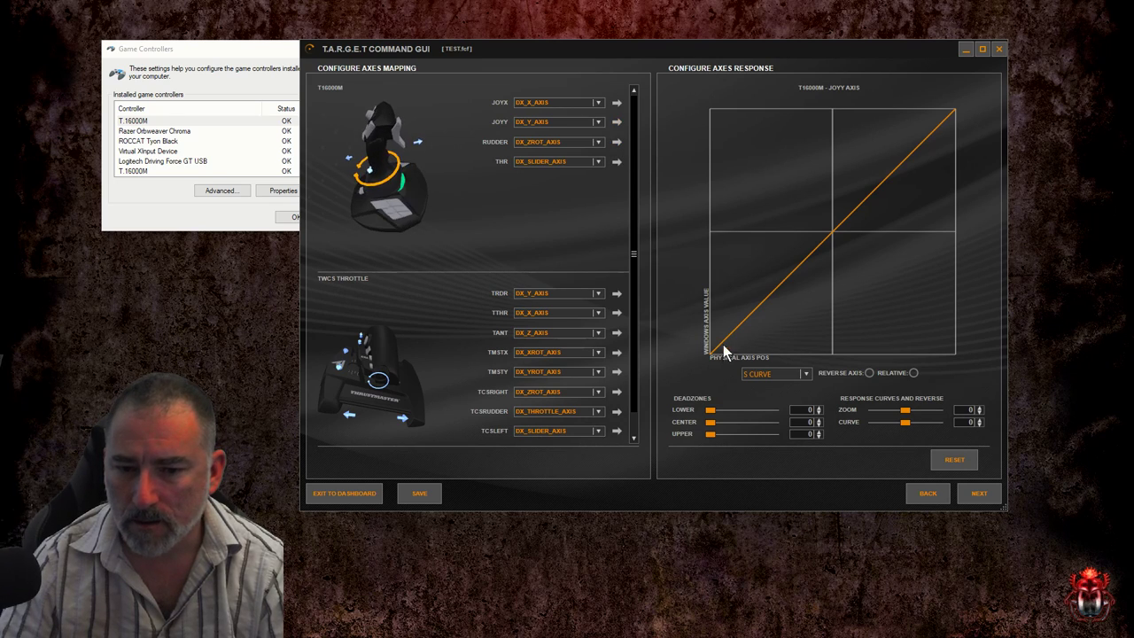
{"action": "left_click_drag", "start_coordinate": [712, 422], "coordinate": [717, 422]}
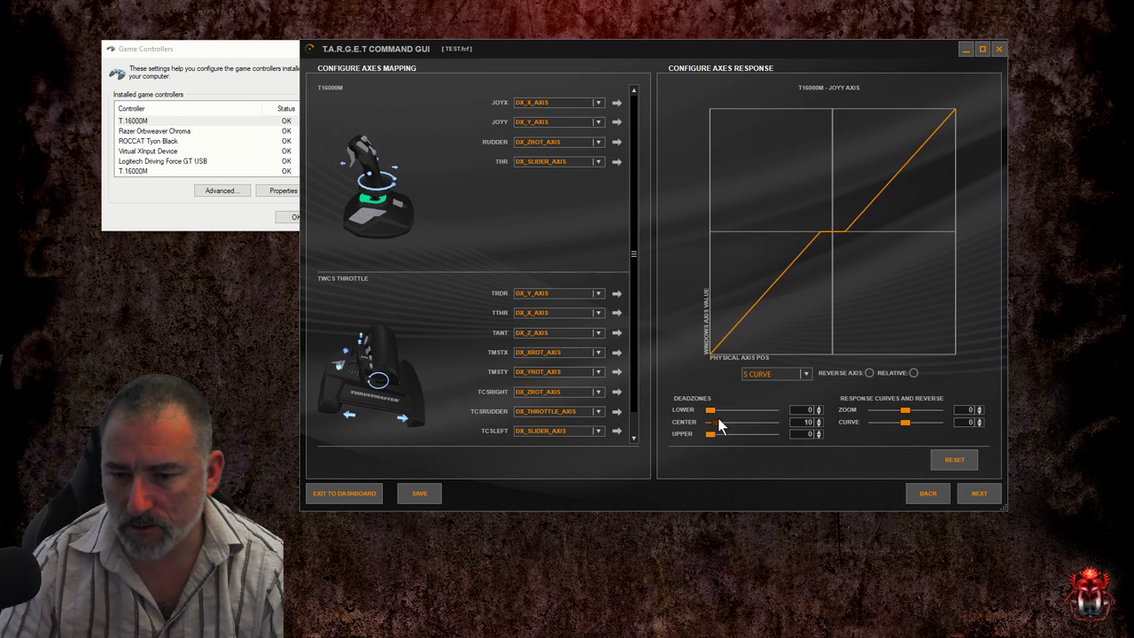
- Run the configuration again and test the combined JOYX and JOYY deadzones in the virtual controller's properties
{"action": "left_click", "coordinate": [991, 493]}
{"action": "left_click", "coordinate": [645, 423]}
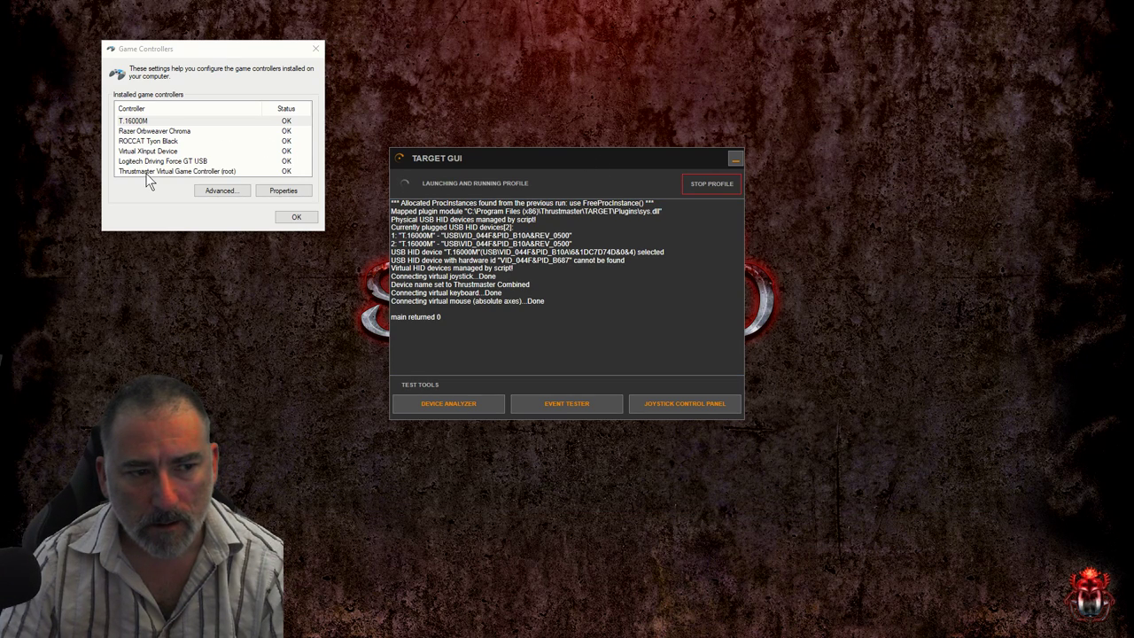
{"action": "double_click", "coordinate": [148, 172]}
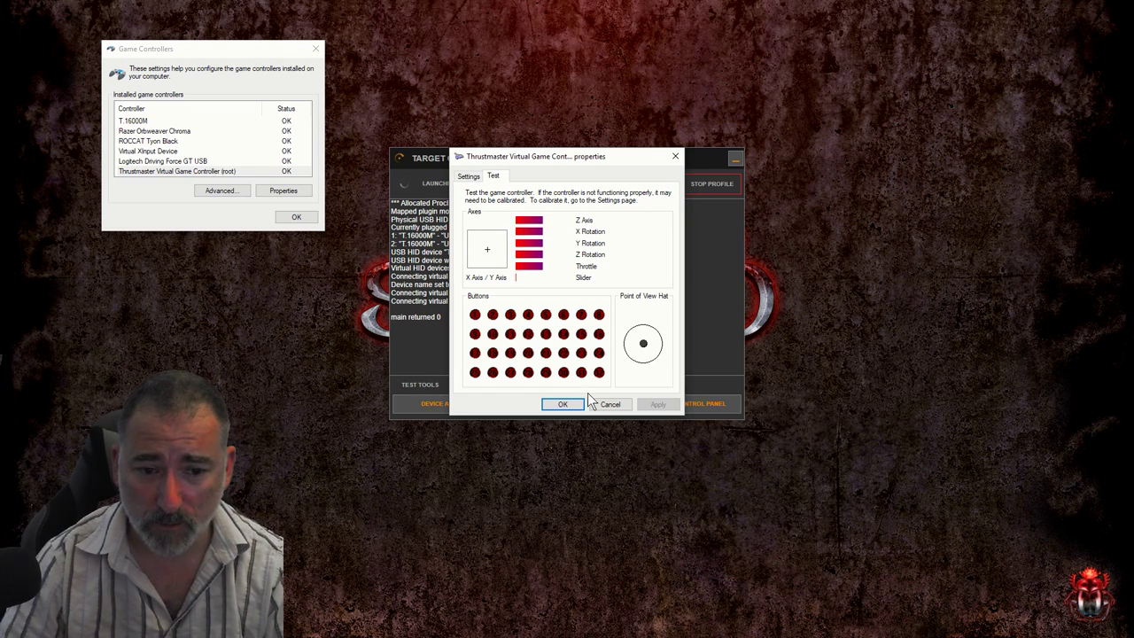
{"action": "left_click", "coordinate": [564, 405]}
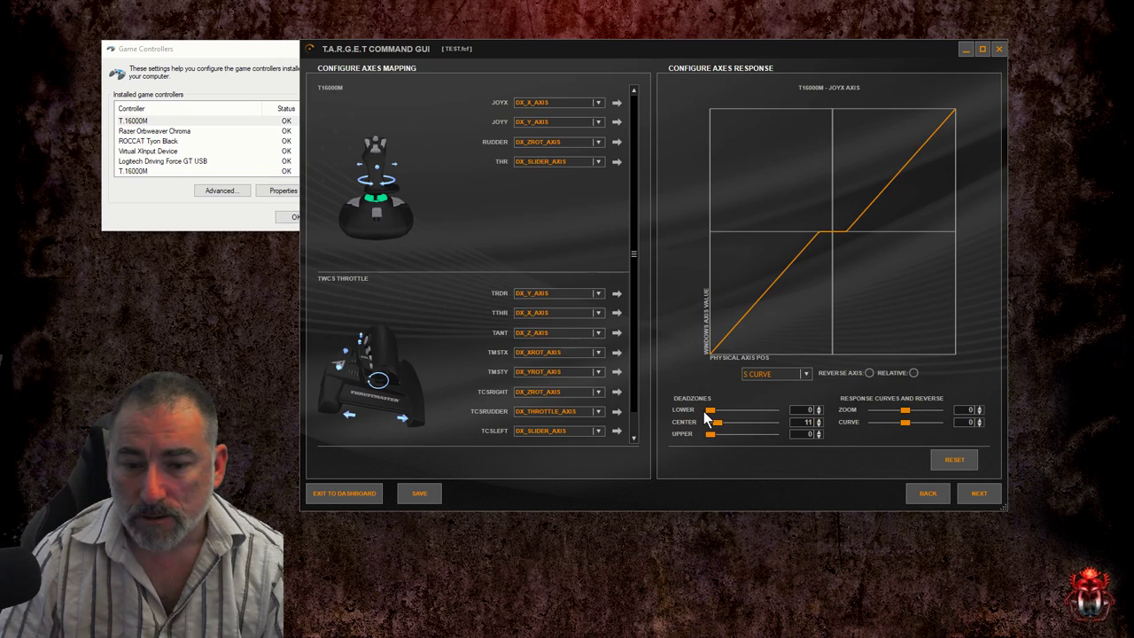
- Set the JOYX axis's lower deadzone to 24 and its upper deadzone to 25
{"action": "left_click_drag", "start_coordinate": [710, 410], "coordinate": [742, 433]}
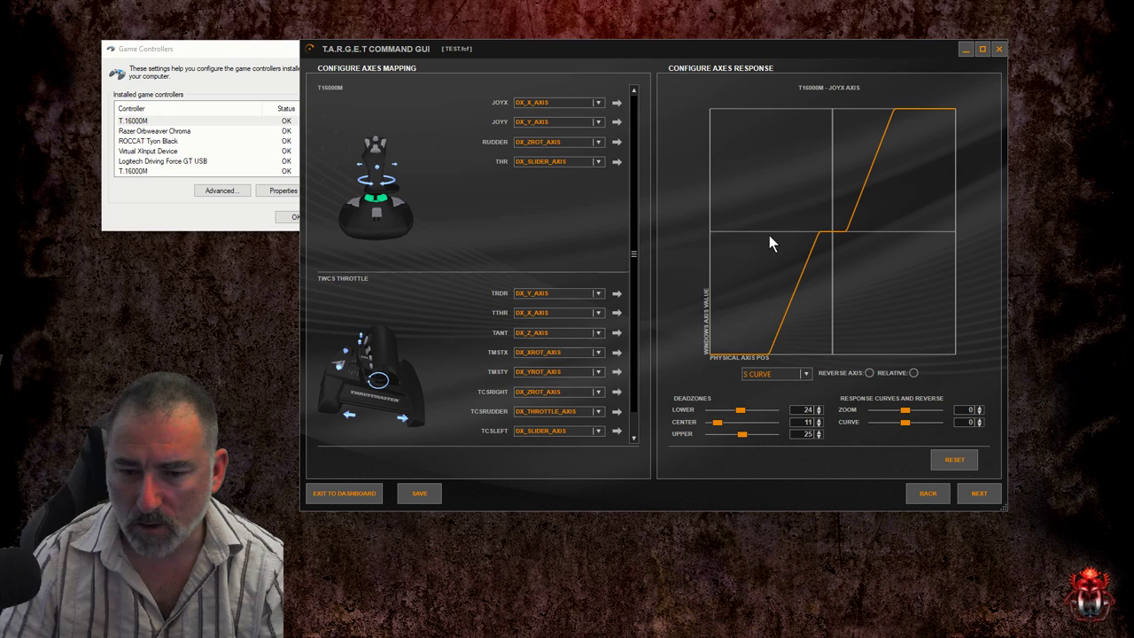
- Clear the JOYX axis's lower and upper deadzones to 0 and set its curve to 3
{"action": "left_click_drag", "start_coordinate": [740, 410], "coordinate": [700, 437]}
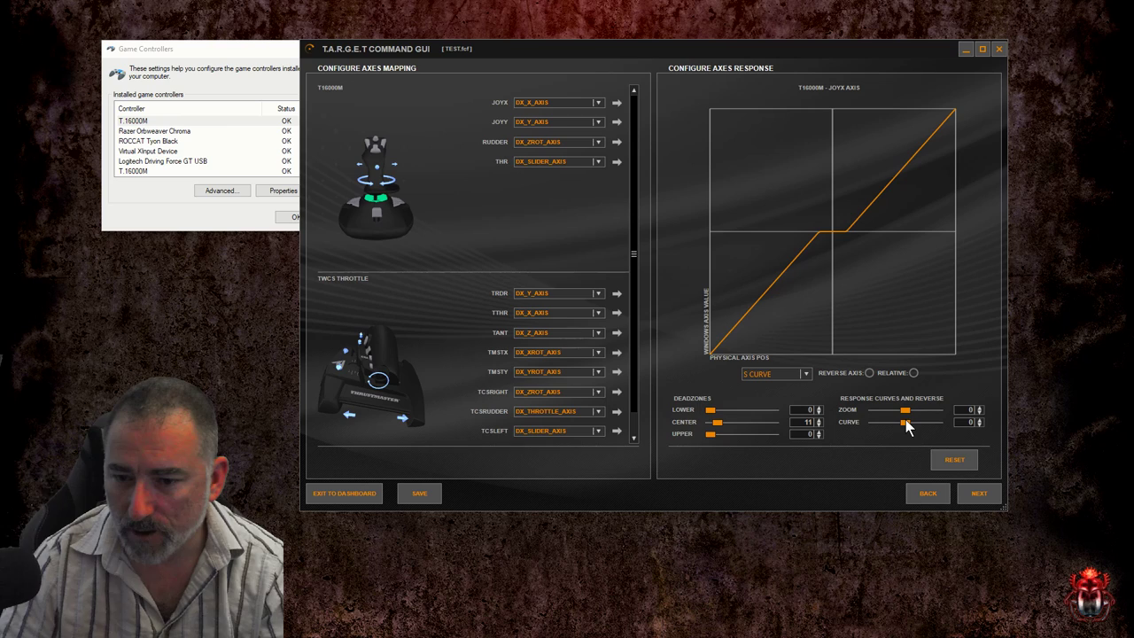
{"action": "left_click_drag", "start_coordinate": [906, 423], "coordinate": [910, 423]}
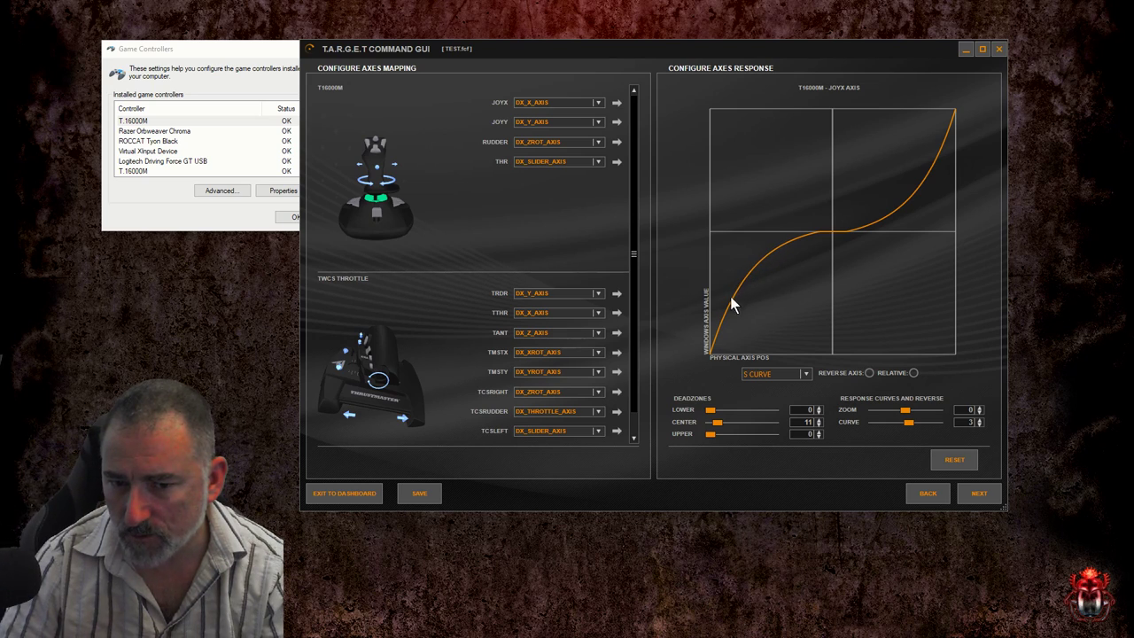
- Run the configuration, test the JOYX curve in the virtual controller's properties, stop the profile, and return to the JOYX axis response settings
{"action": "left_click", "coordinate": [969, 492]}
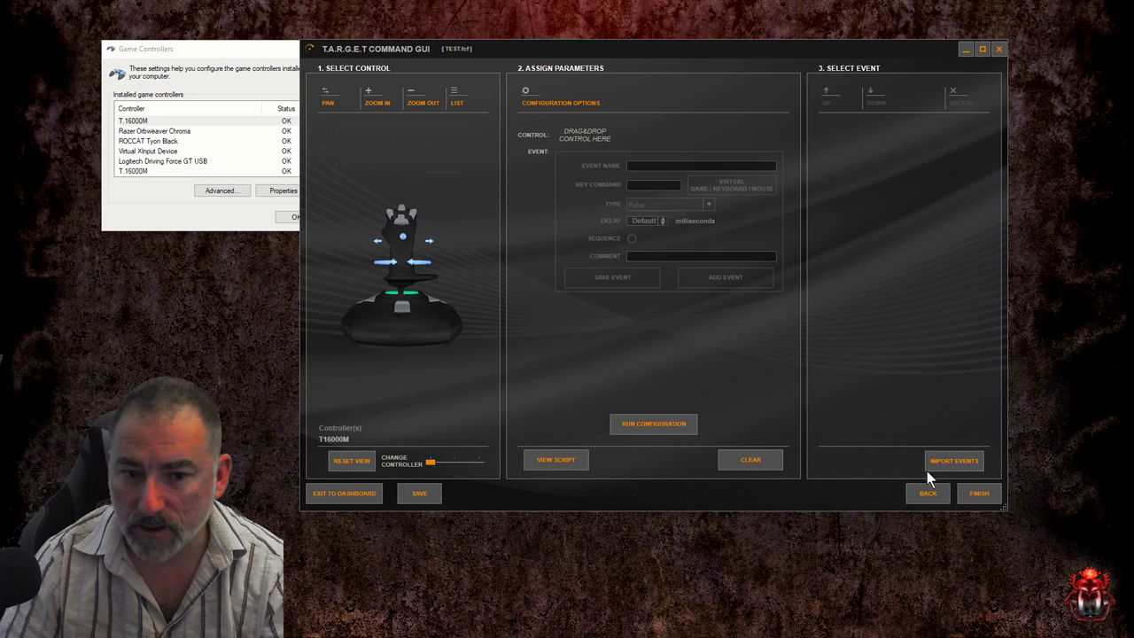
{"action": "left_click", "coordinate": [657, 425]}
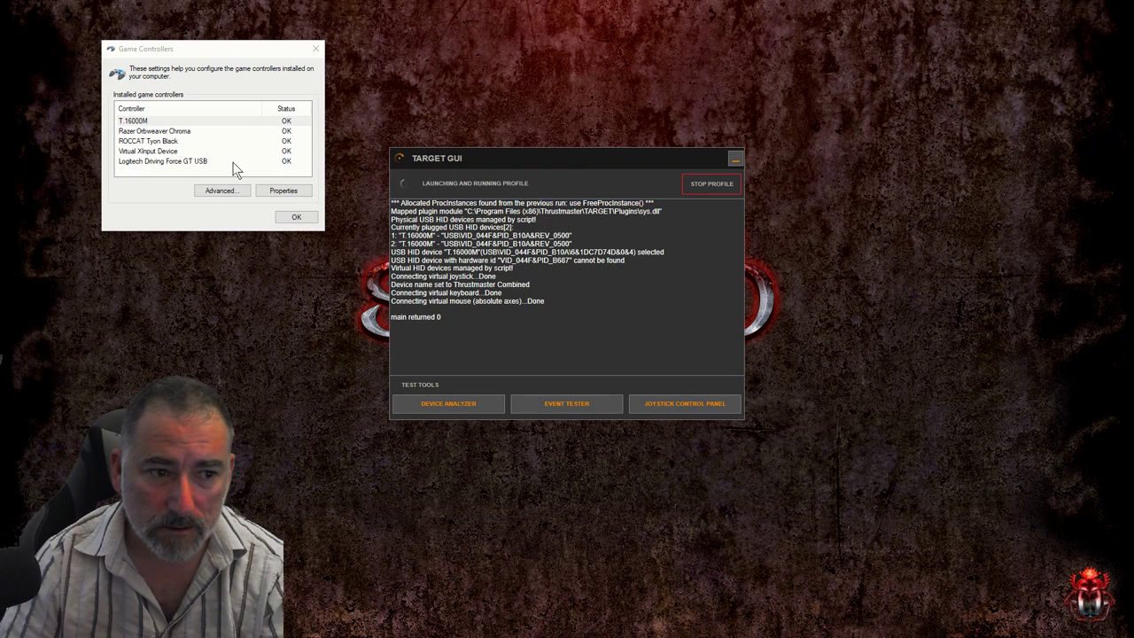
{"action": "double_click", "coordinate": [153, 173]}
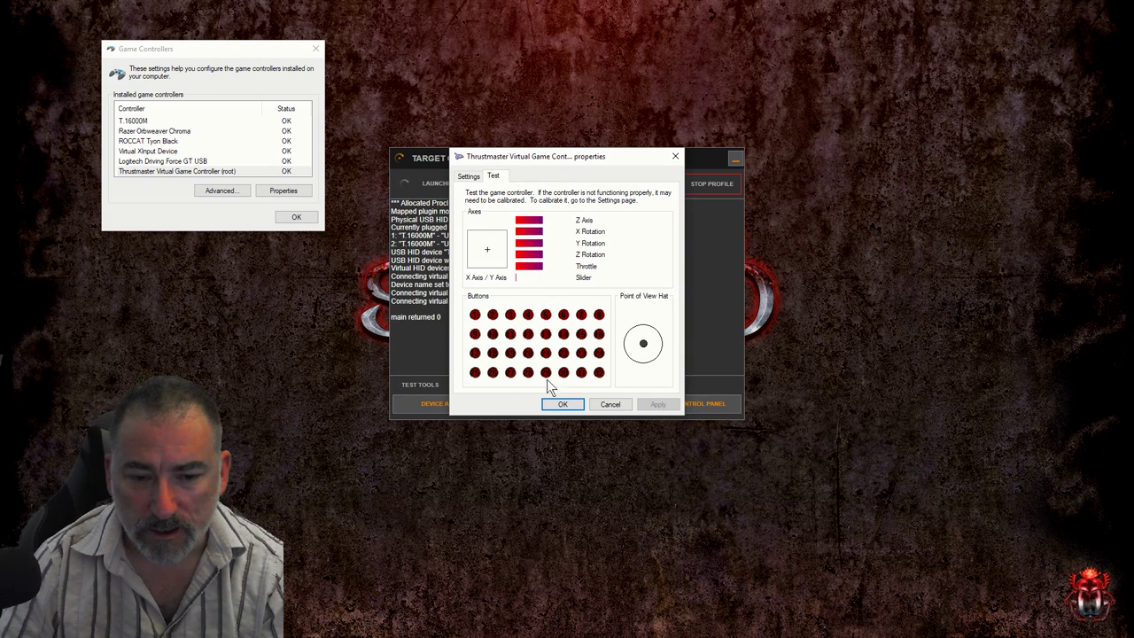
{"action": "left_click", "coordinate": [562, 406]}
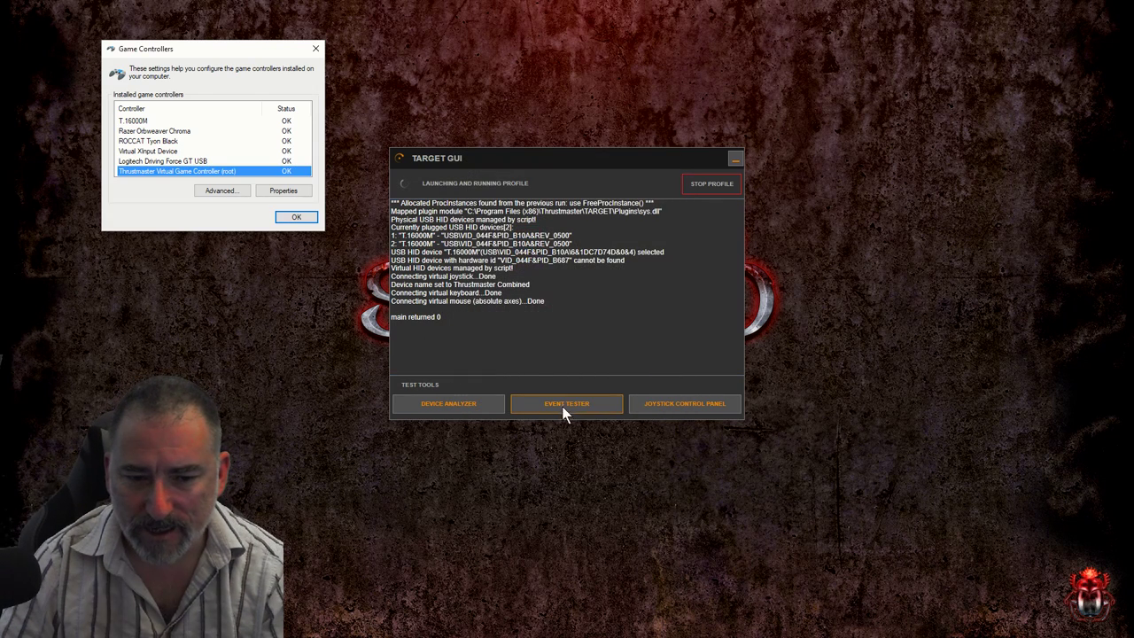
{"action": "left_click", "coordinate": [714, 185]}
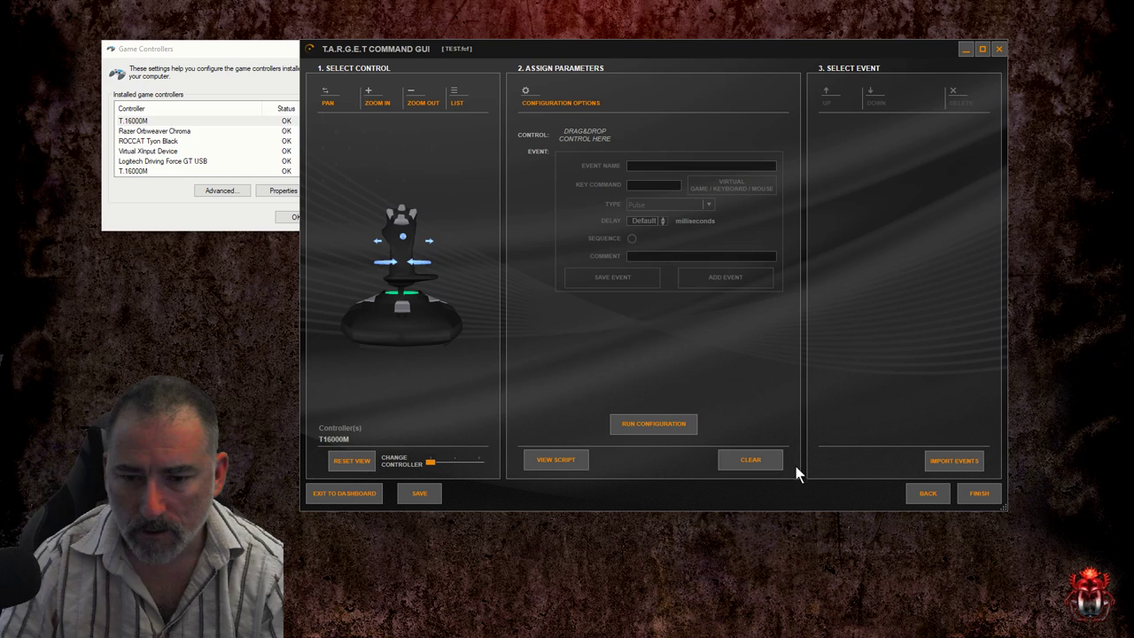
{"action": "left_click", "coordinate": [921, 496]}
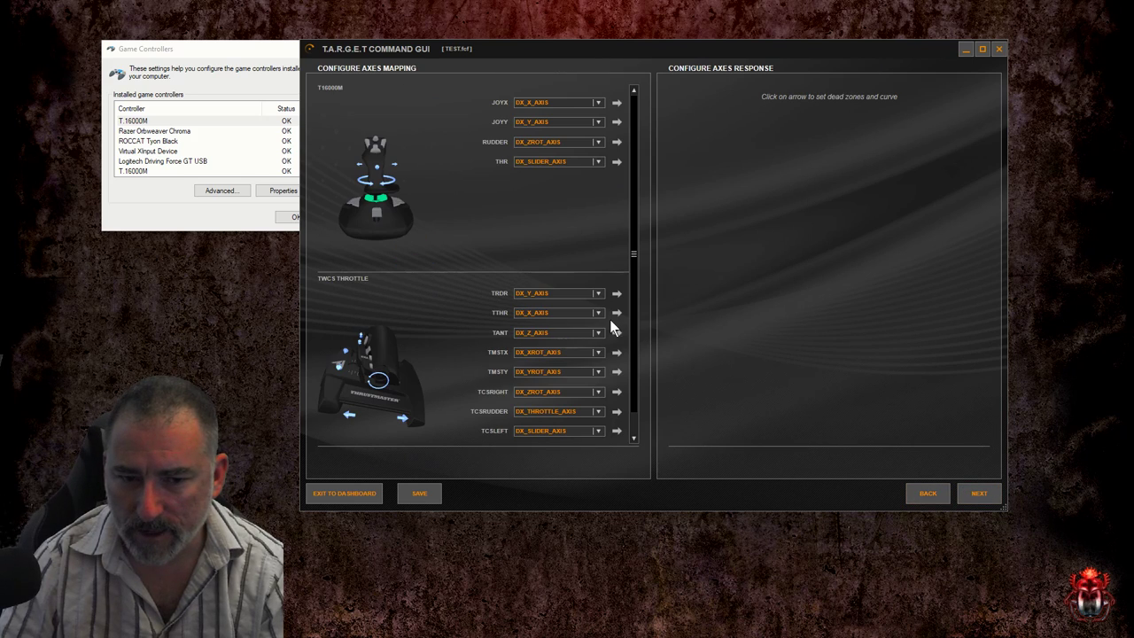
{"action": "left_click", "coordinate": [617, 104]}
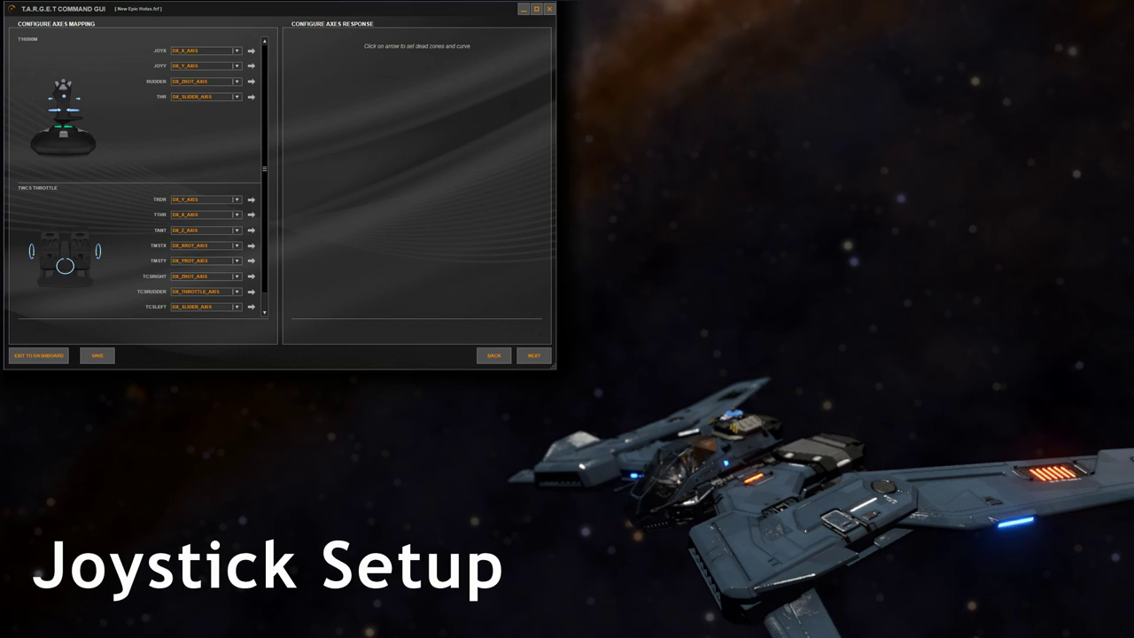
- In the New Epic Hotas configuration, set the T16000M's JOYX axis center deadzone to 10 and its curve to 4
{"action": "left_click", "coordinate": [252, 52]}
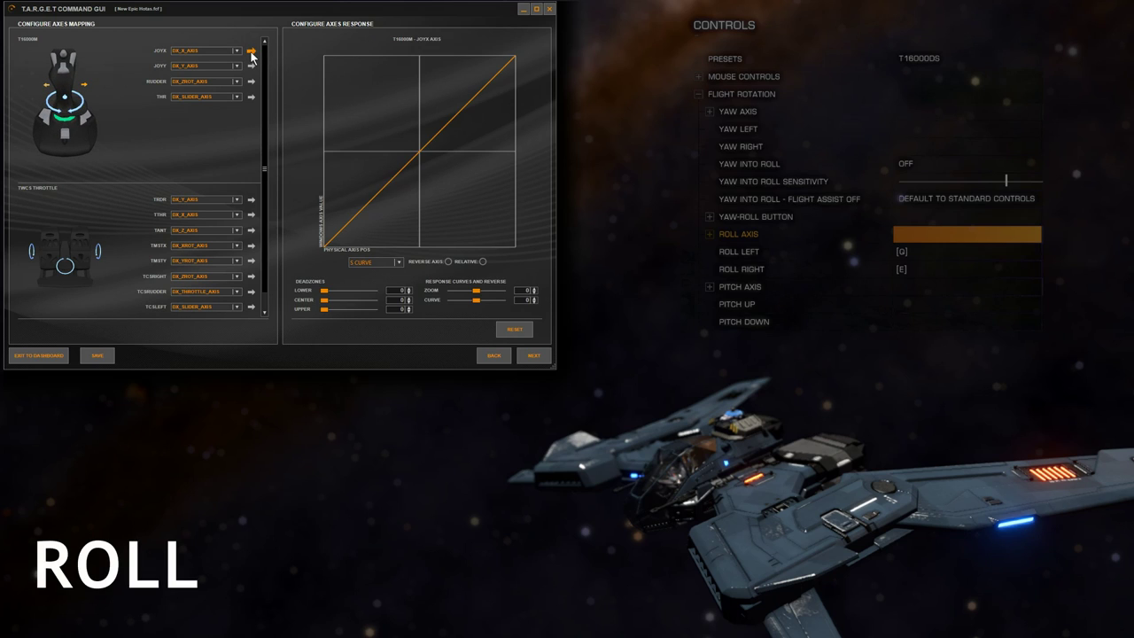
{"action": "left_click", "coordinate": [408, 298]}
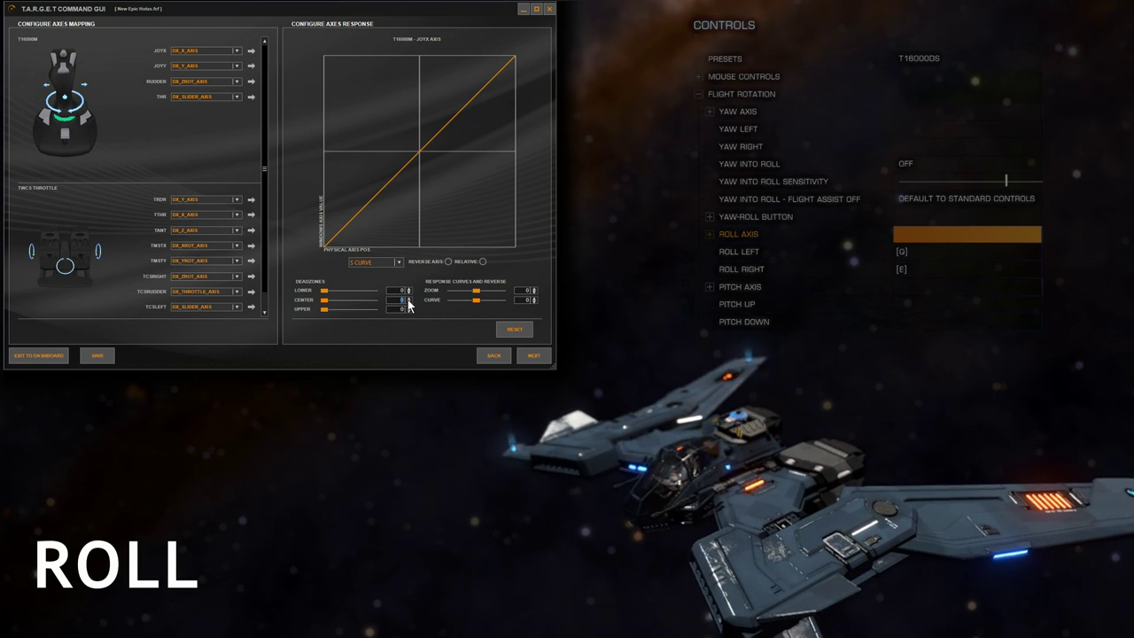
{"action": "left_click", "coordinate": [408, 299]}
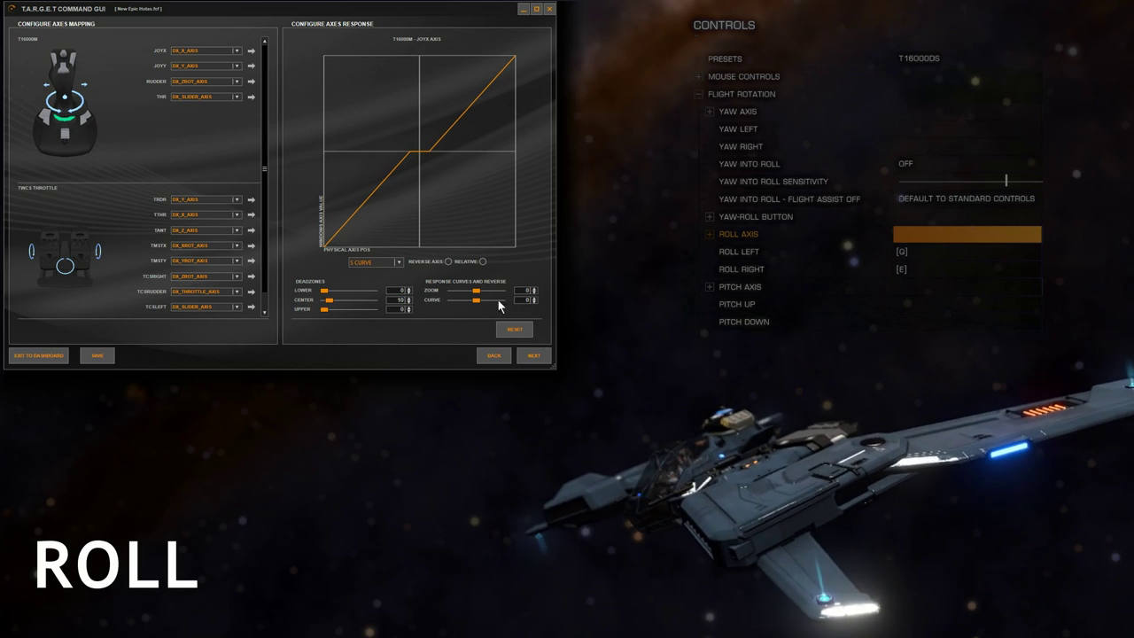
{"action": "double_click", "coordinate": [521, 300]}
{"action": "type", "text": "4"}
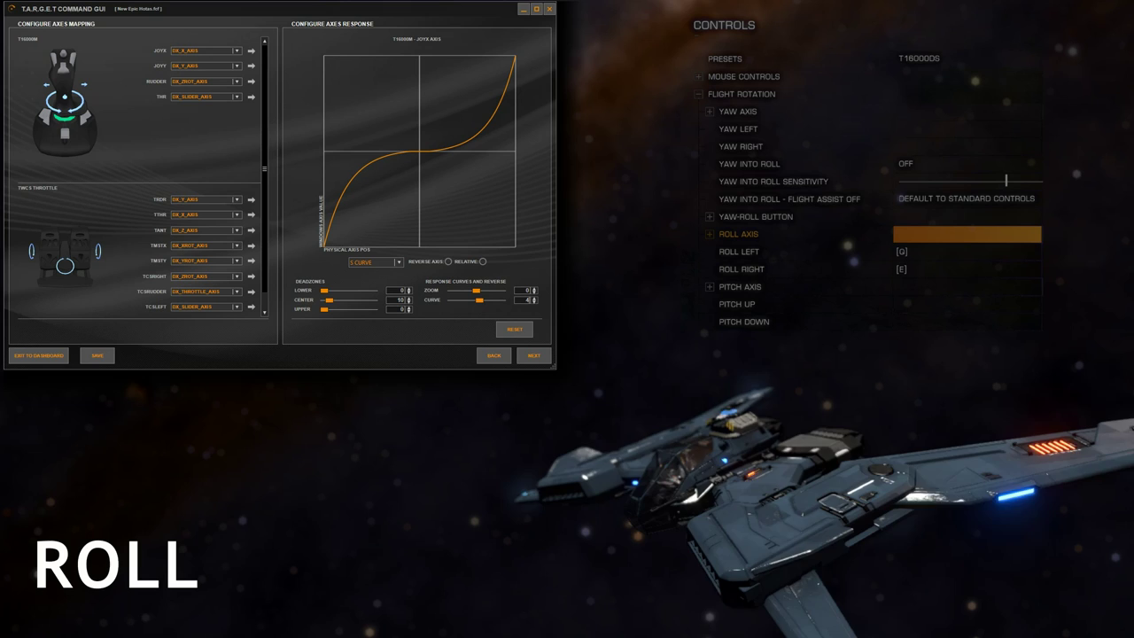
- Set the T16000M's JOYY axis center deadzone to 10 and its curve to 4
{"action": "left_click", "coordinate": [251, 66]}
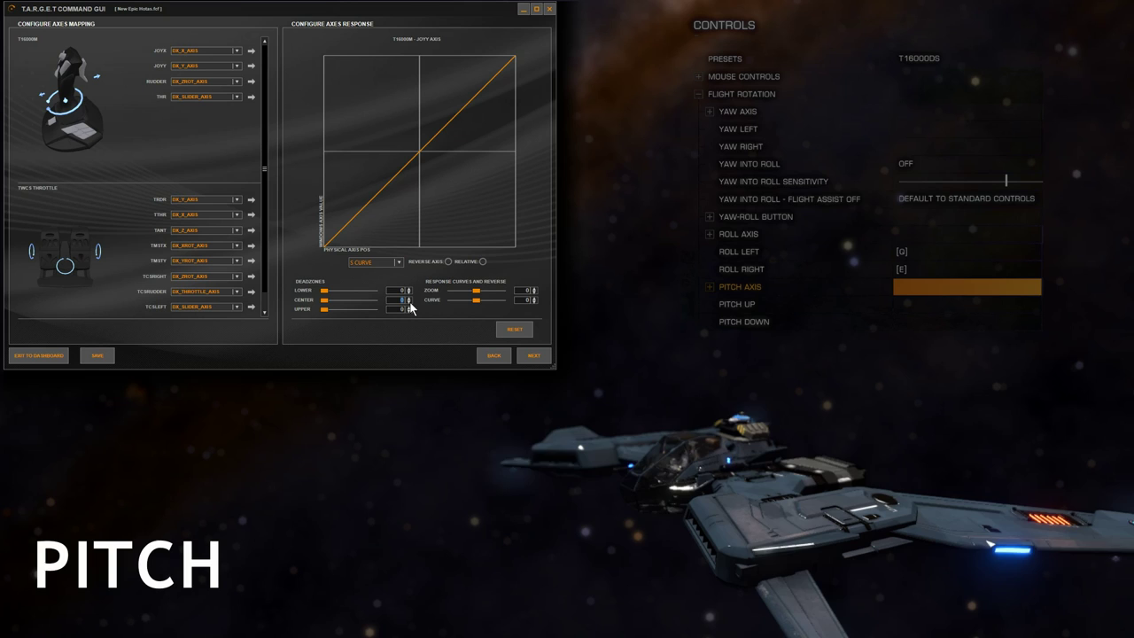
{"action": "type", "text": "5"}
{"action": "type", "text": "0"}
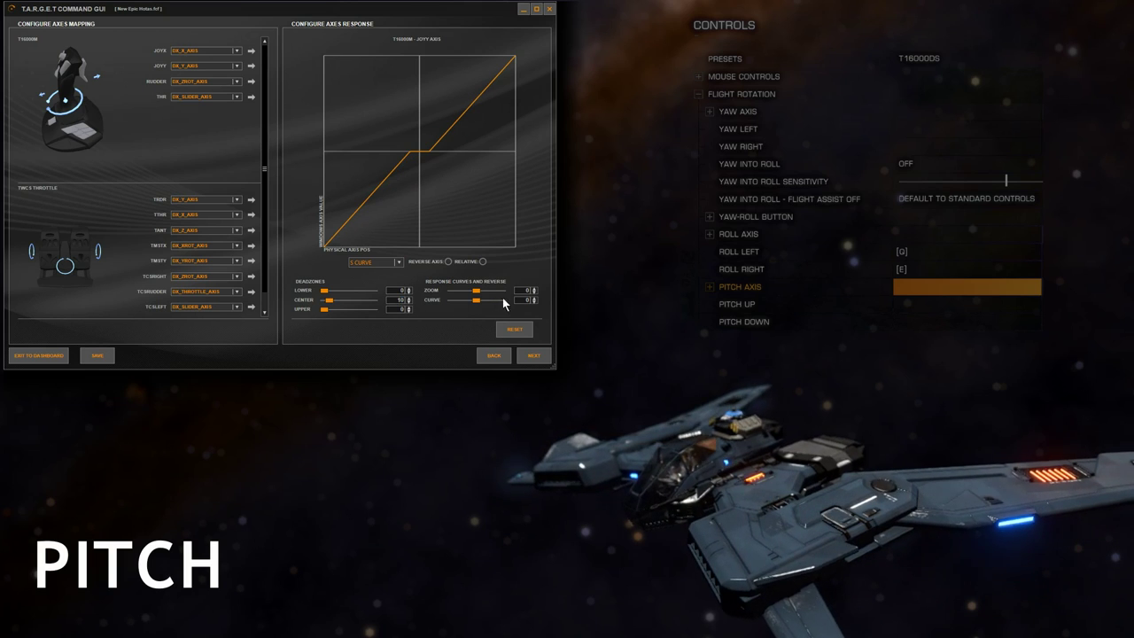
{"action": "type", "text": "4"}
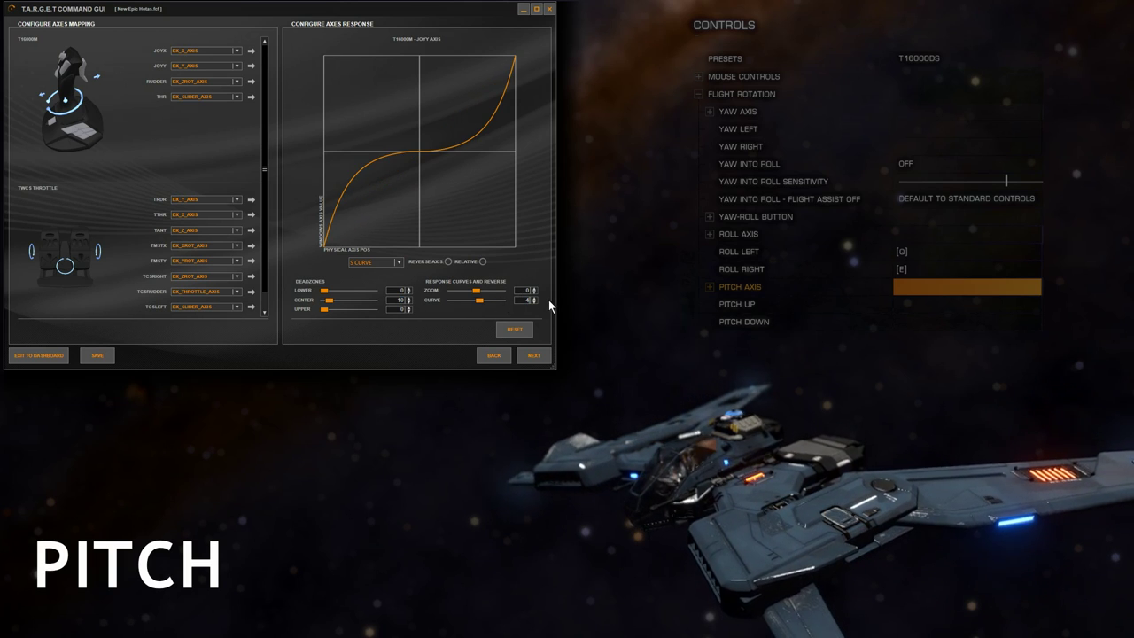
- Set the T16000M's RUDDER axis center deadzone to 10 and its curve to 4
{"action": "left_click", "coordinate": [252, 81]}
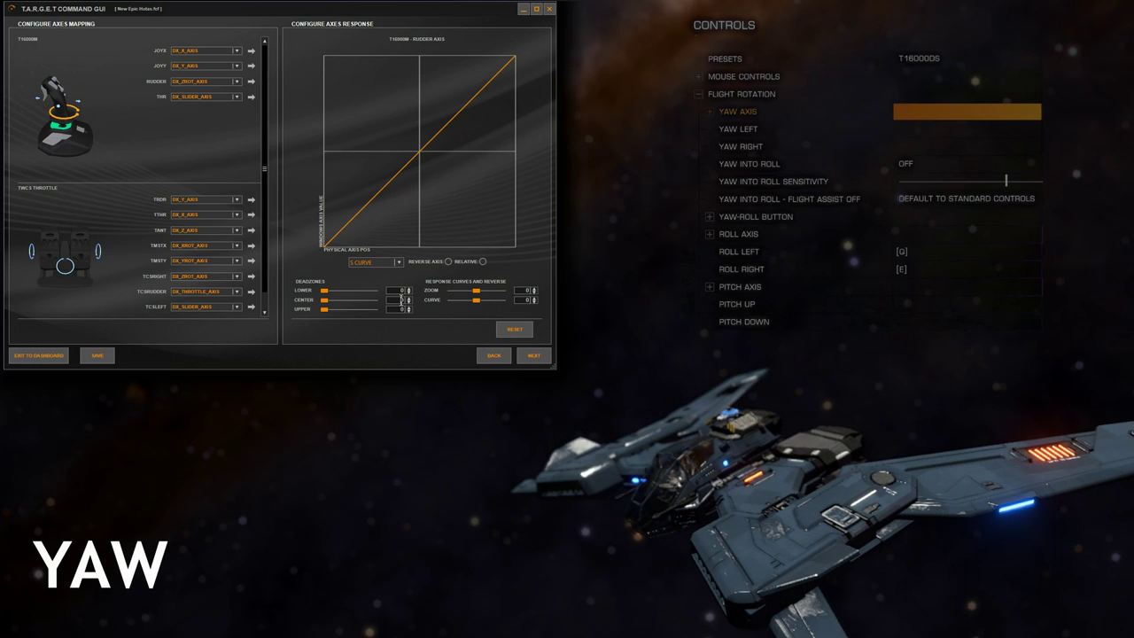
{"action": "left_click", "coordinate": [401, 300]}
{"action": "type", "text": "5"}
{"action": "key", "text": "BackSpace"}
{"action": "type", "text": "10"}
{"action": "key", "text": "Return"}
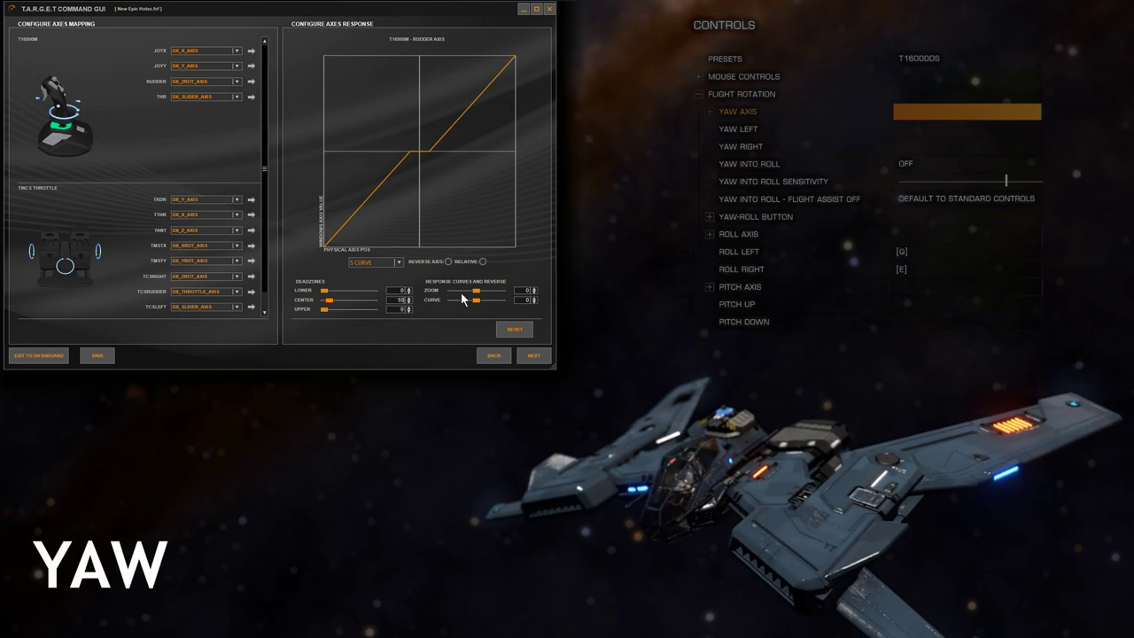
{"action": "left_click", "coordinate": [527, 299]}
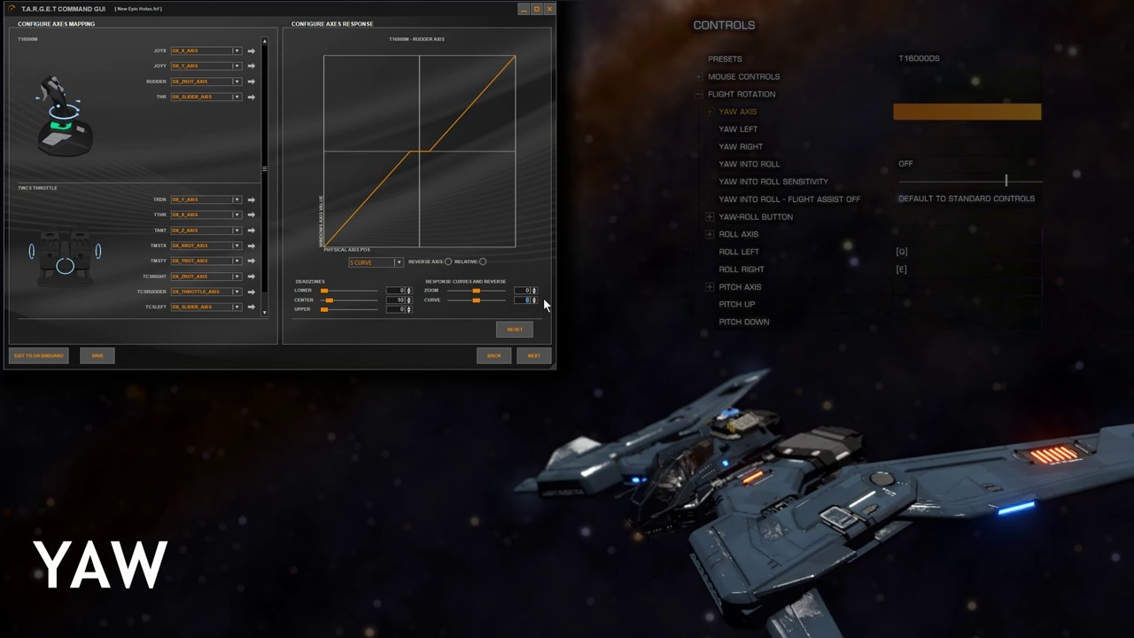
{"action": "type", "text": "4"}
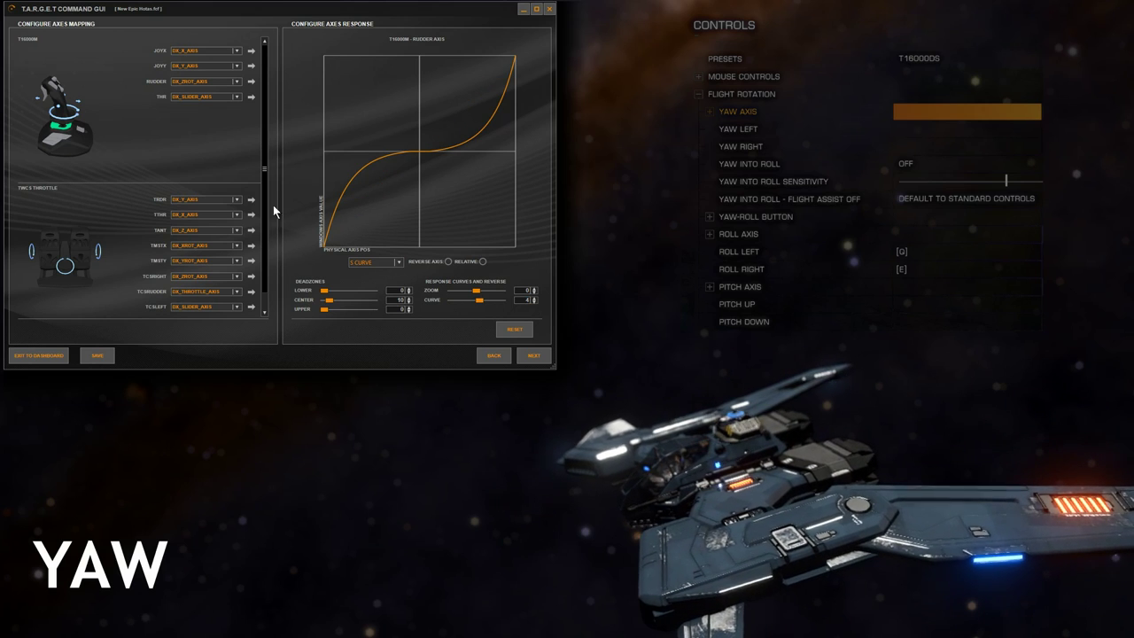
- Set the center deadzone of the TWCS Throttle's TRDR axis to 4
{"action": "mouse_move", "coordinate": [252, 203]}
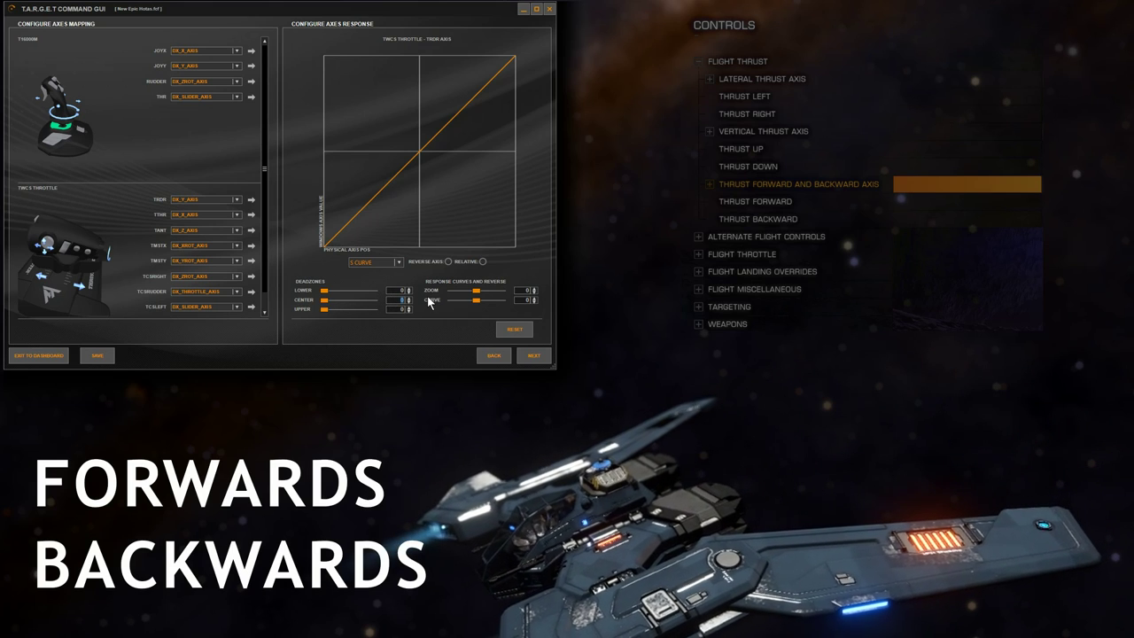
{"action": "type", "text": "4"}
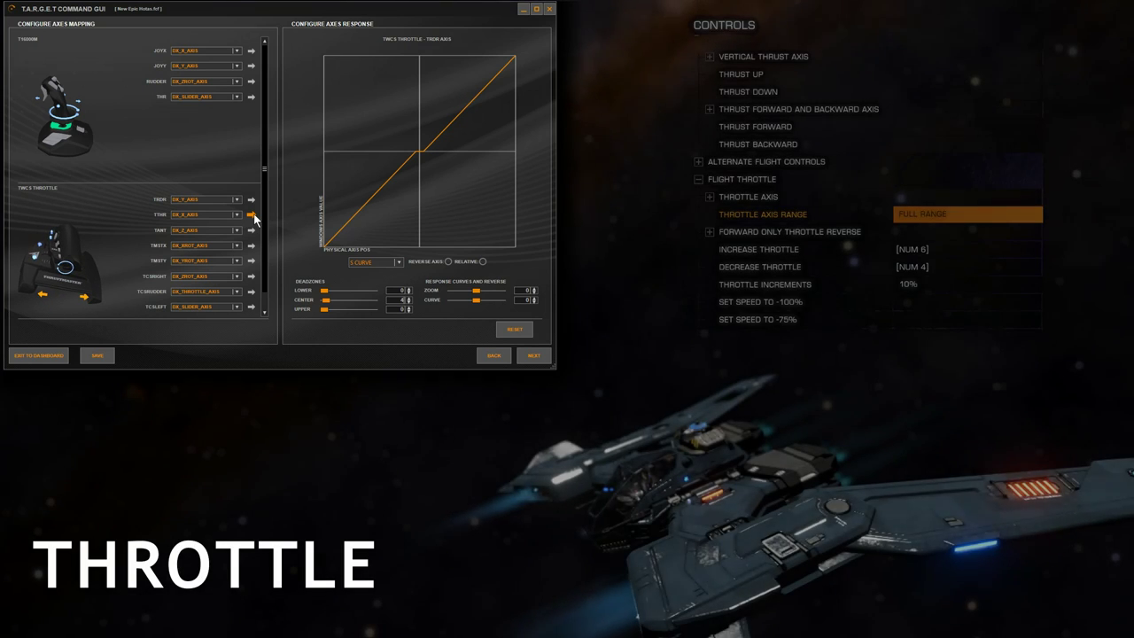
- Set the TWCS Throttle's TTHR axis center deadzone to 20 and its curve to 3
{"action": "left_click", "coordinate": [253, 217]}
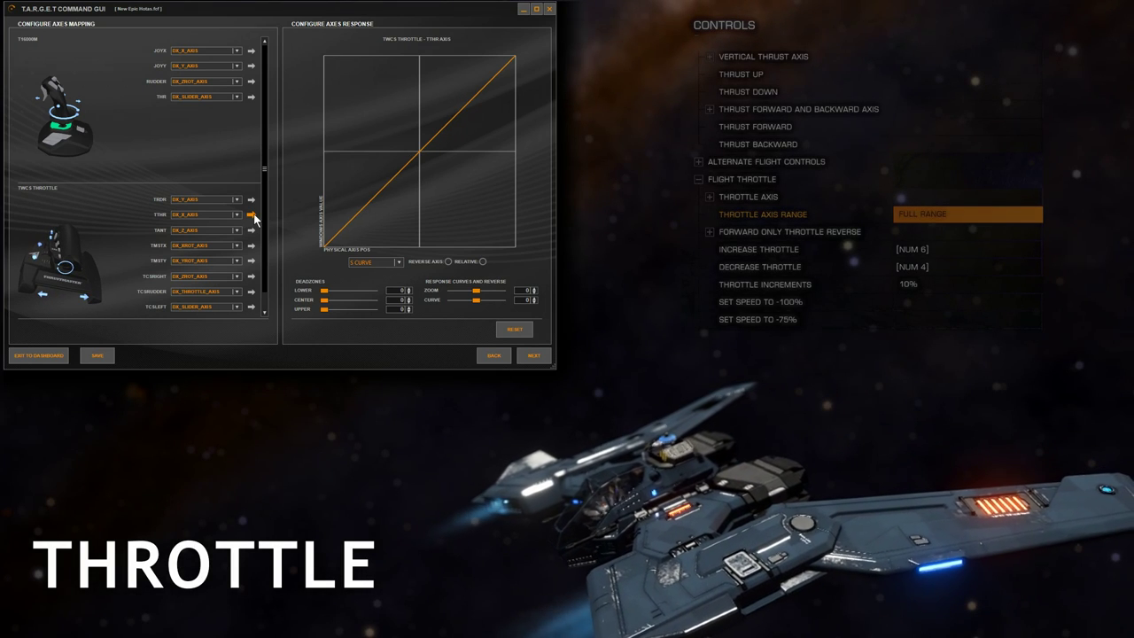
{"action": "double_click", "coordinate": [401, 301]}
{"action": "type", "text": "20"}
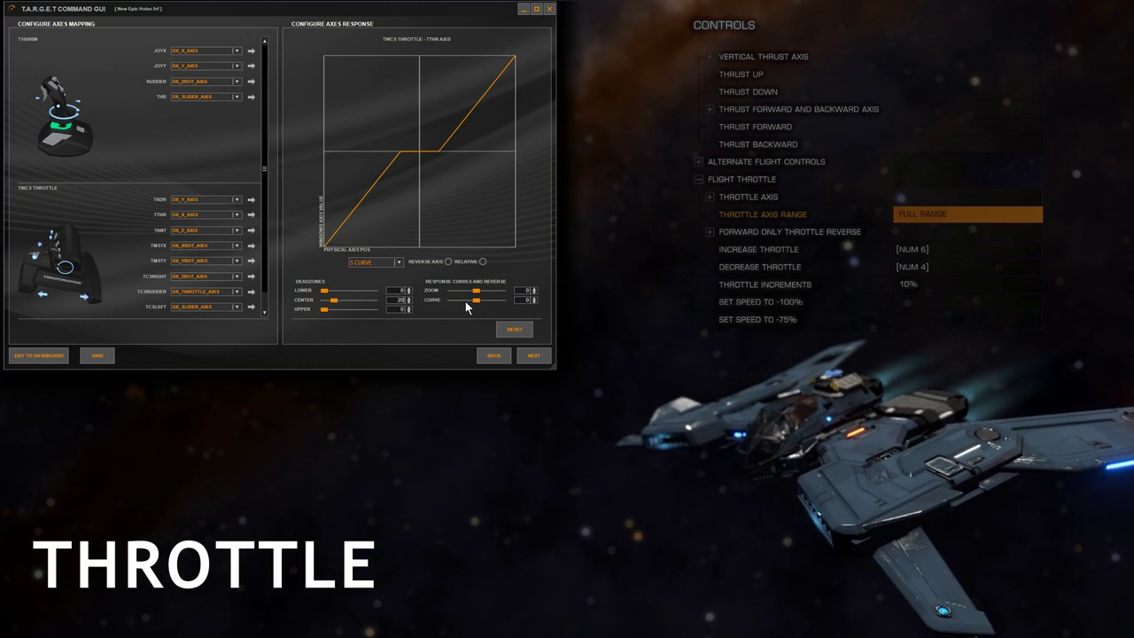
{"action": "left_click_drag", "start_coordinate": [475, 302], "coordinate": [479, 306]}
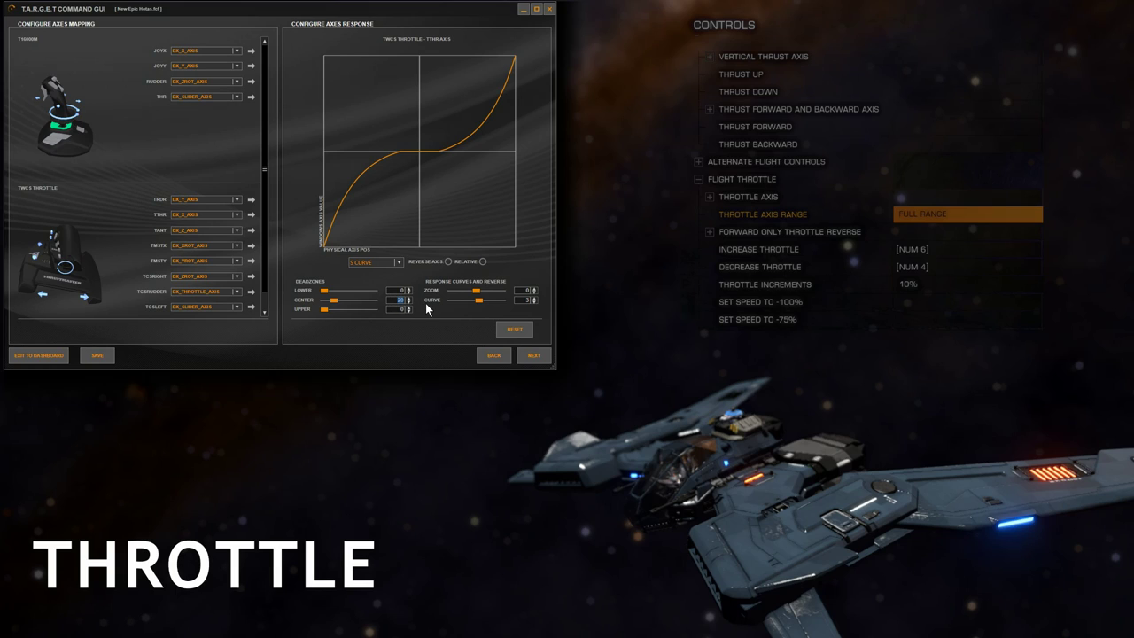
- Return the TTHR axis's center deadzone and curve to 0
{"action": "type", "text": "0"}
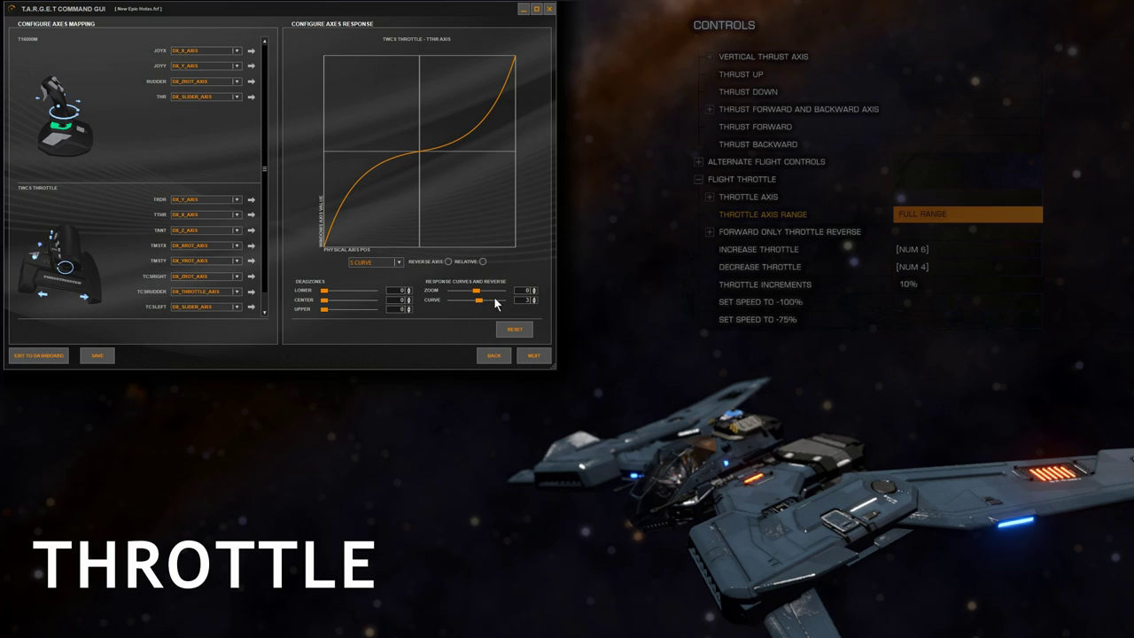
{"action": "double_click", "coordinate": [524, 301]}
{"action": "type", "text": "0"}
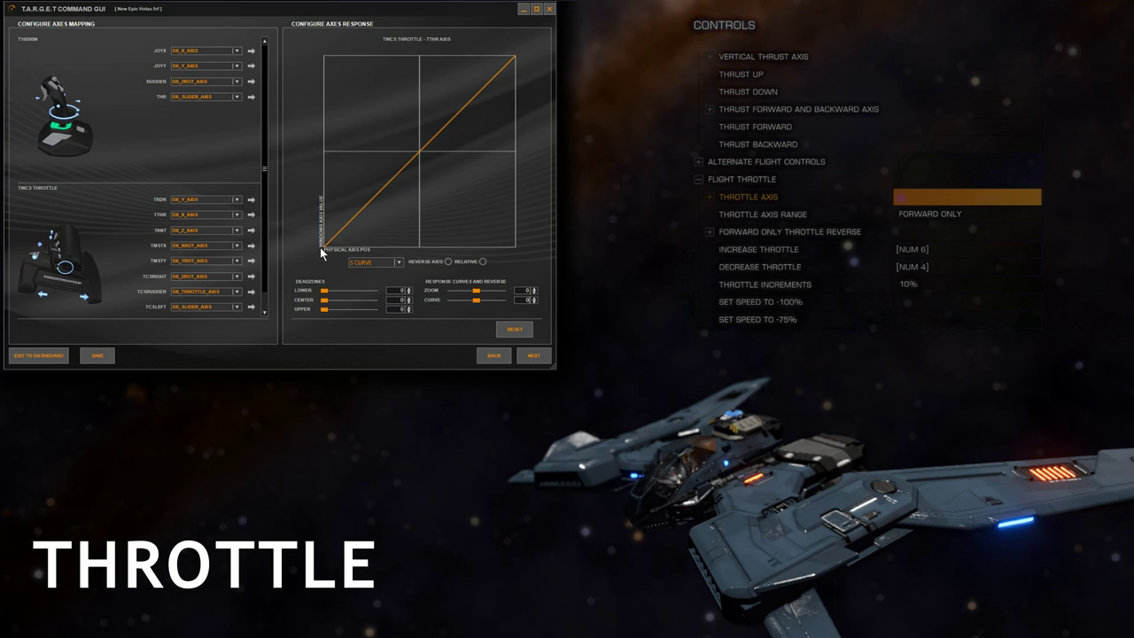
- Set the center deadzones of the TWCS Throttle's TMSTX and TMSTY axes to 3
{"action": "left_click", "coordinate": [254, 248]}
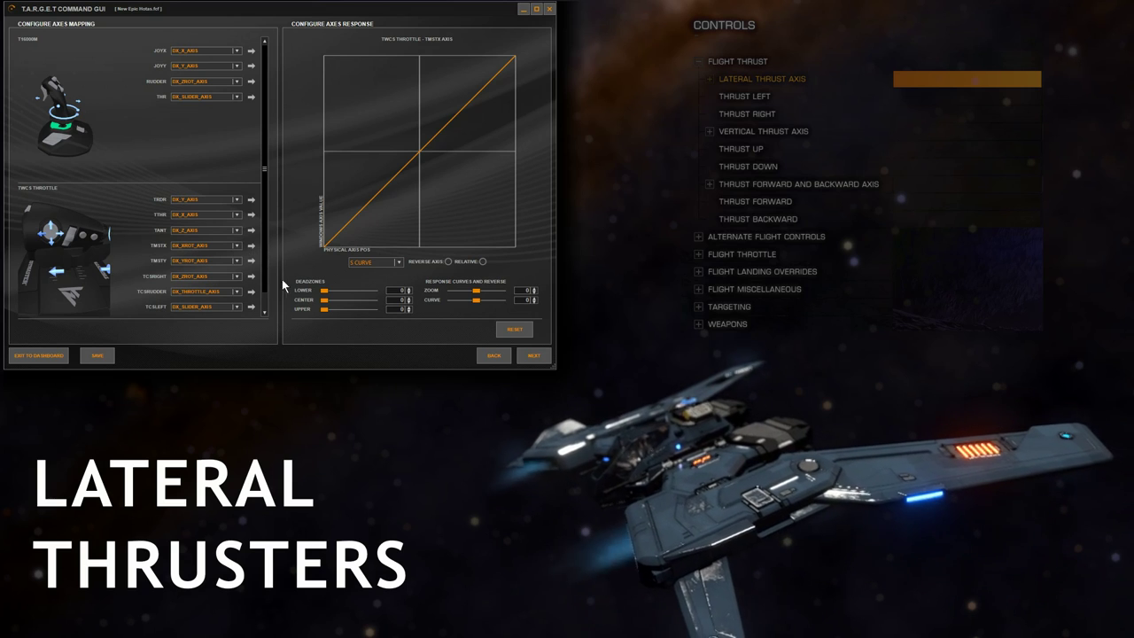
{"action": "left_click", "coordinate": [409, 298]}
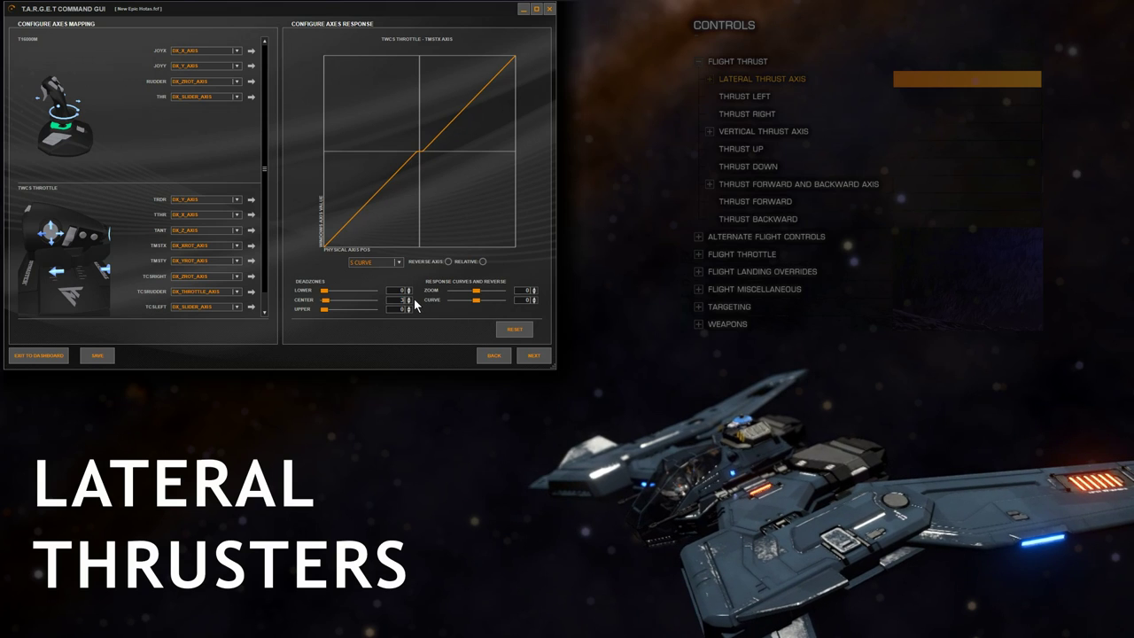
{"action": "left_click", "coordinate": [252, 263]}
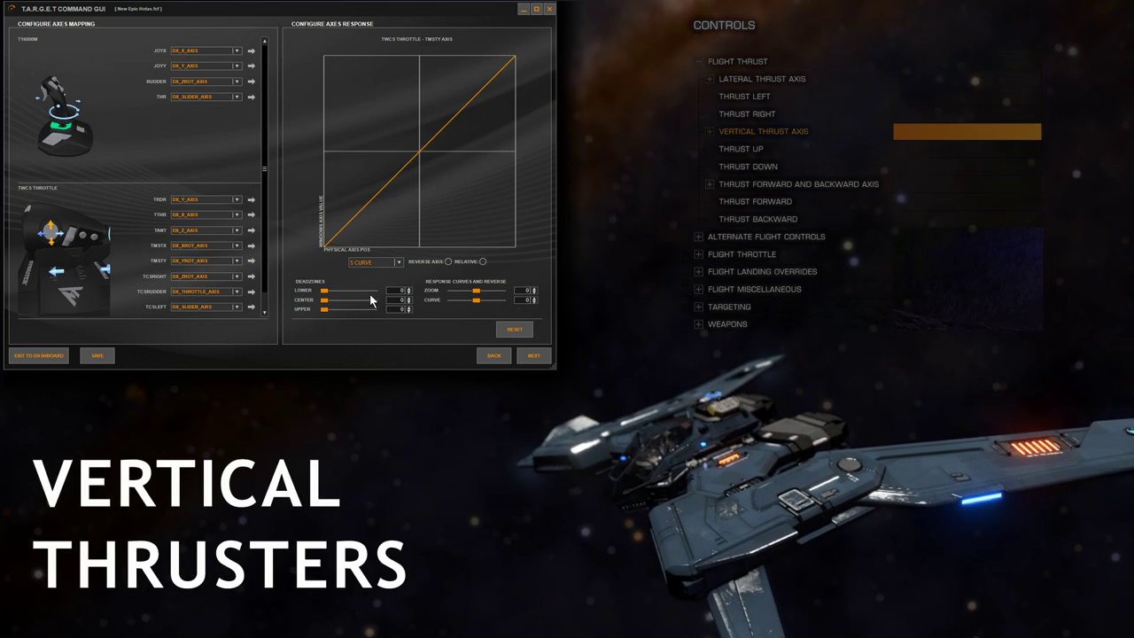
{"action": "type", "text": "3"}
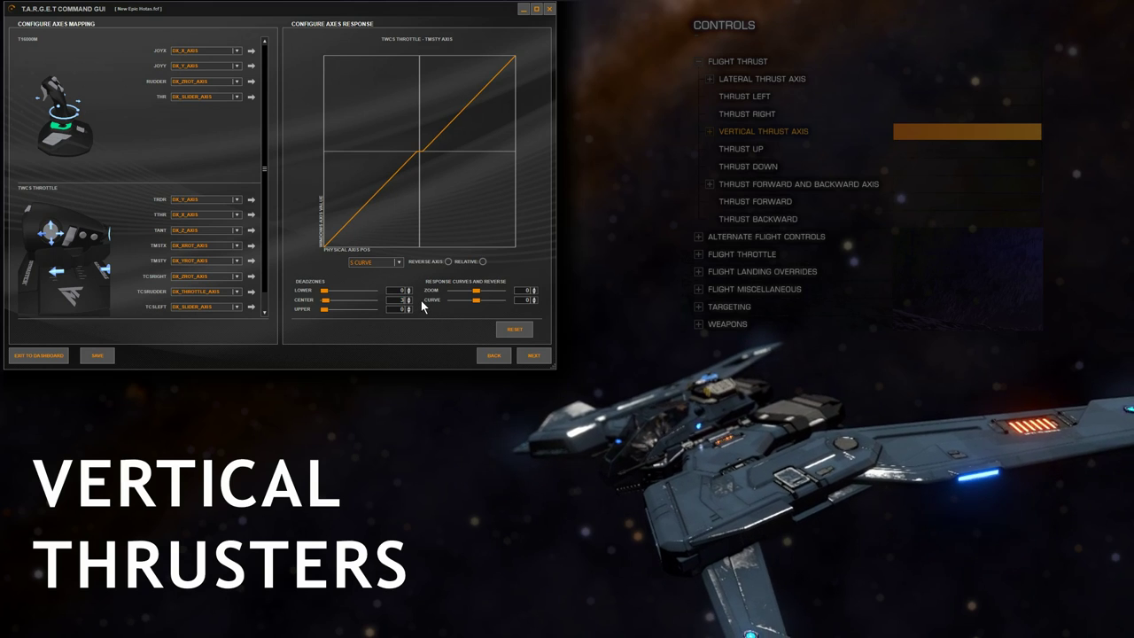
- Set the TWCS Throttle's TCSRUDDER axis center deadzone to 15 and slightly increase its response curve
{"action": "left_click", "coordinate": [252, 293]}
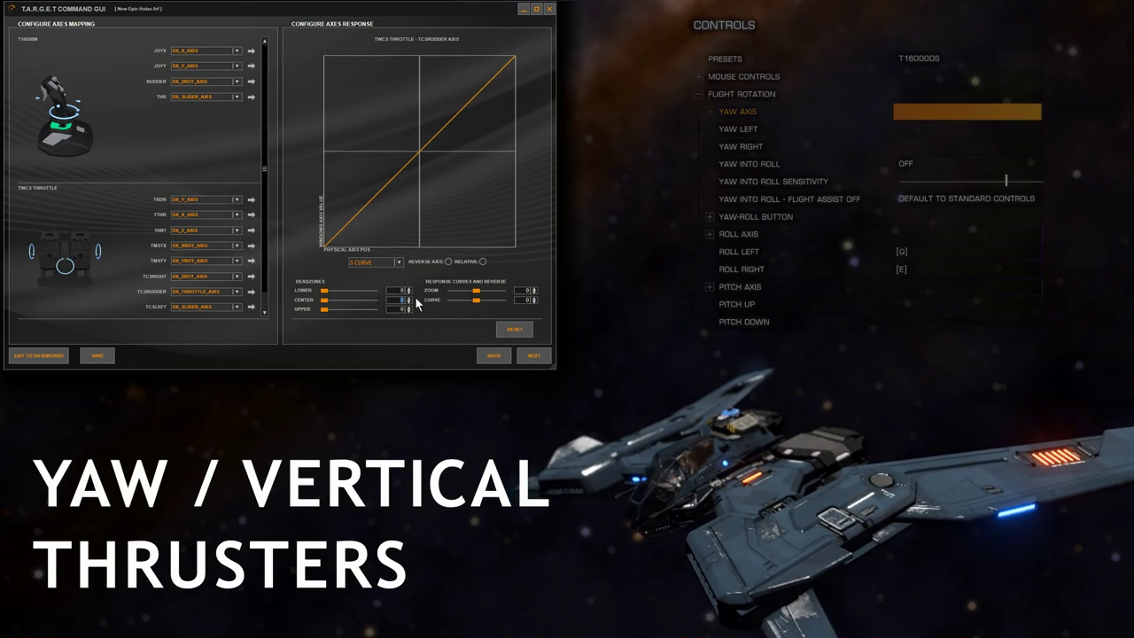
{"action": "type", "text": "15"}
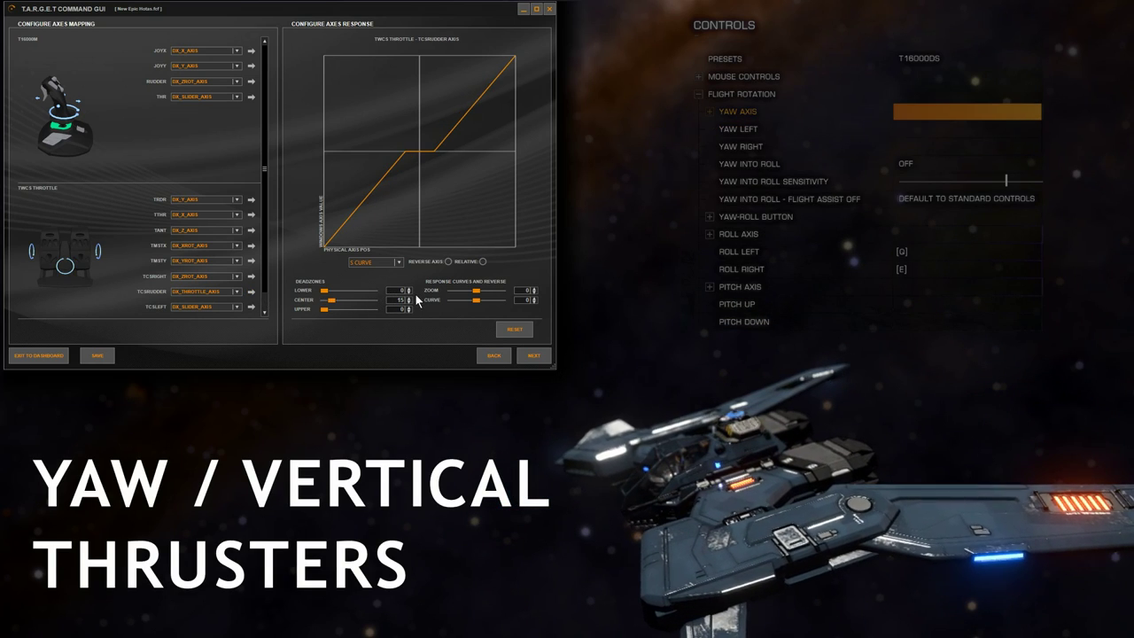
{"action": "left_click_drag", "start_coordinate": [475, 303], "coordinate": [480, 301]}
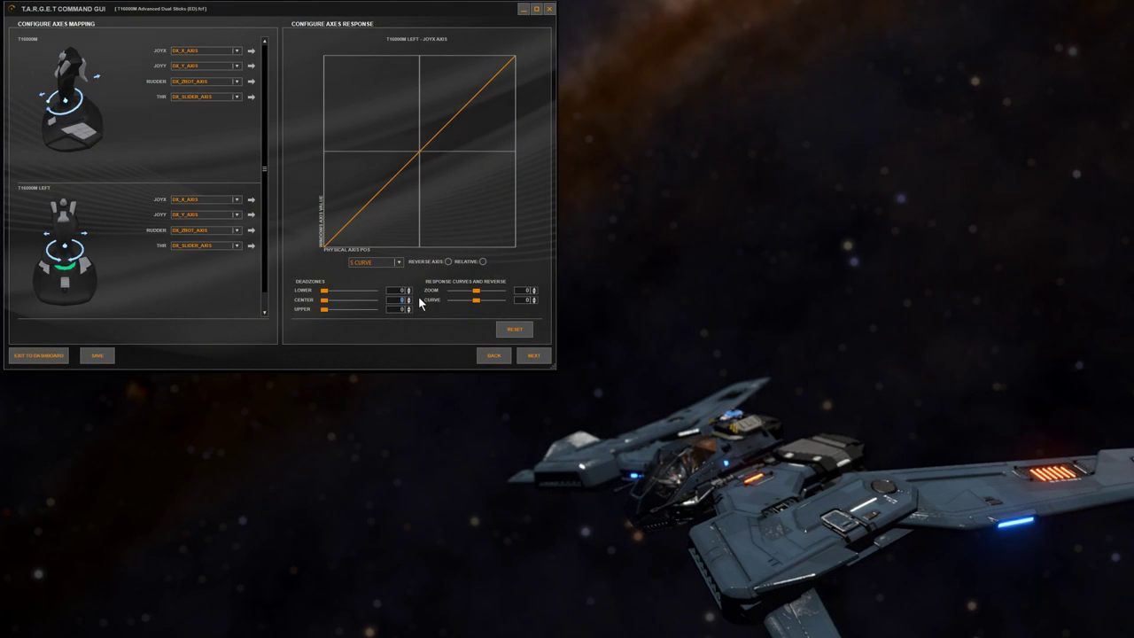
- Set the left T16000M's JOYX axis center deadzone to 10 and its curve to 2
{"action": "type", "text": "10"}
{"action": "left_click", "coordinate": [522, 301]}
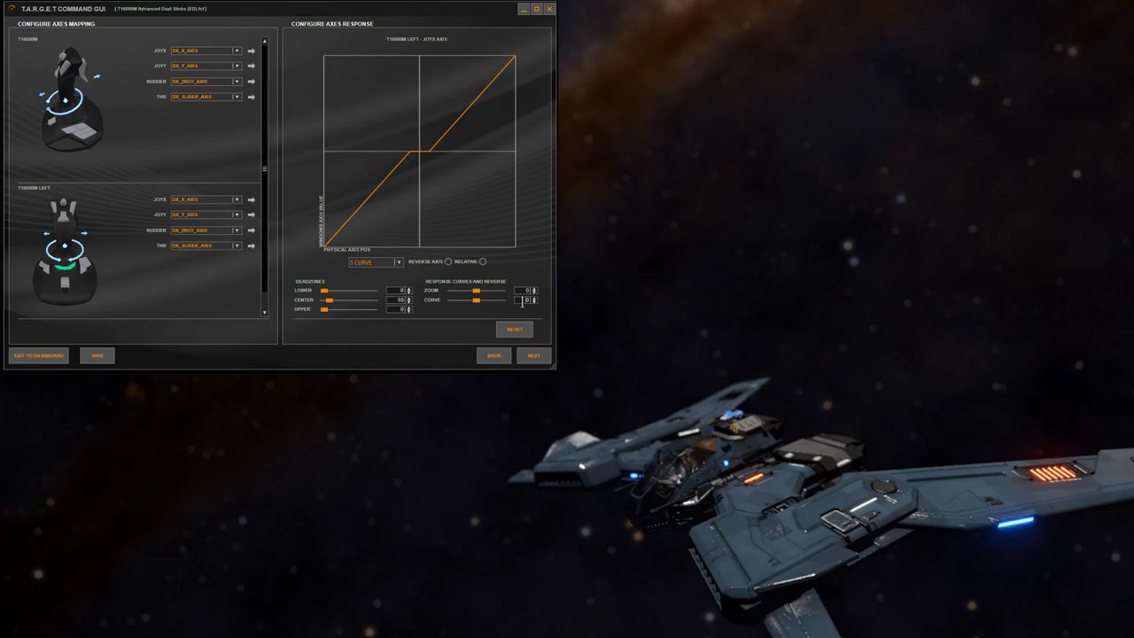
{"action": "type", "text": "2"}
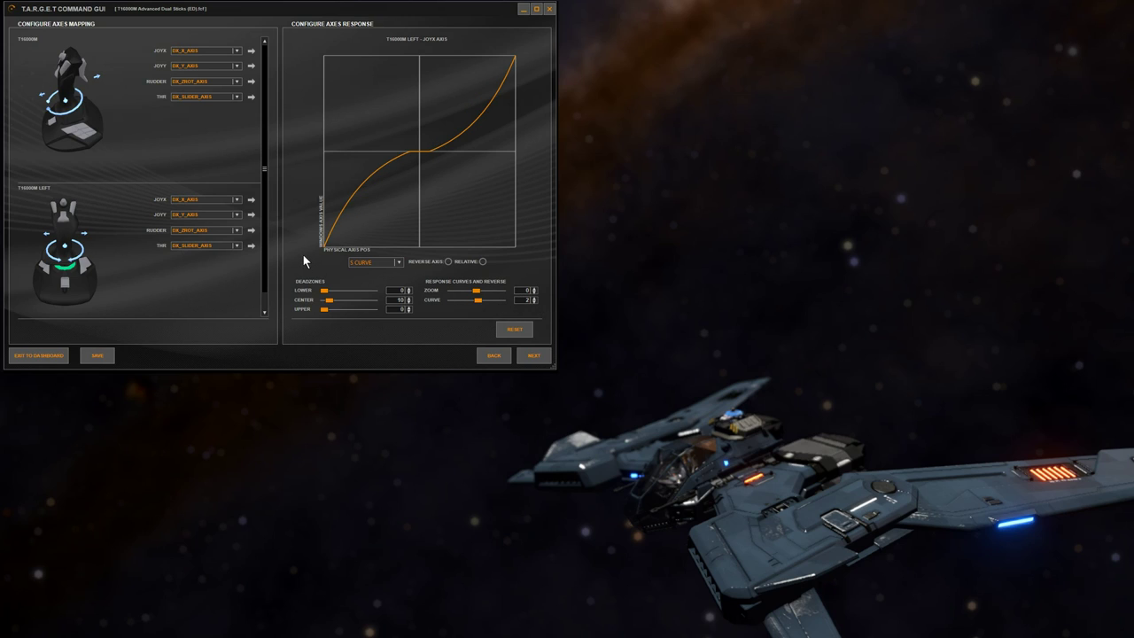
- Set the center deadzone to 10 and the curve to 2 on both the JOYY and RUDDER axes of the left T16000M
{"action": "left_click", "coordinate": [251, 215]}
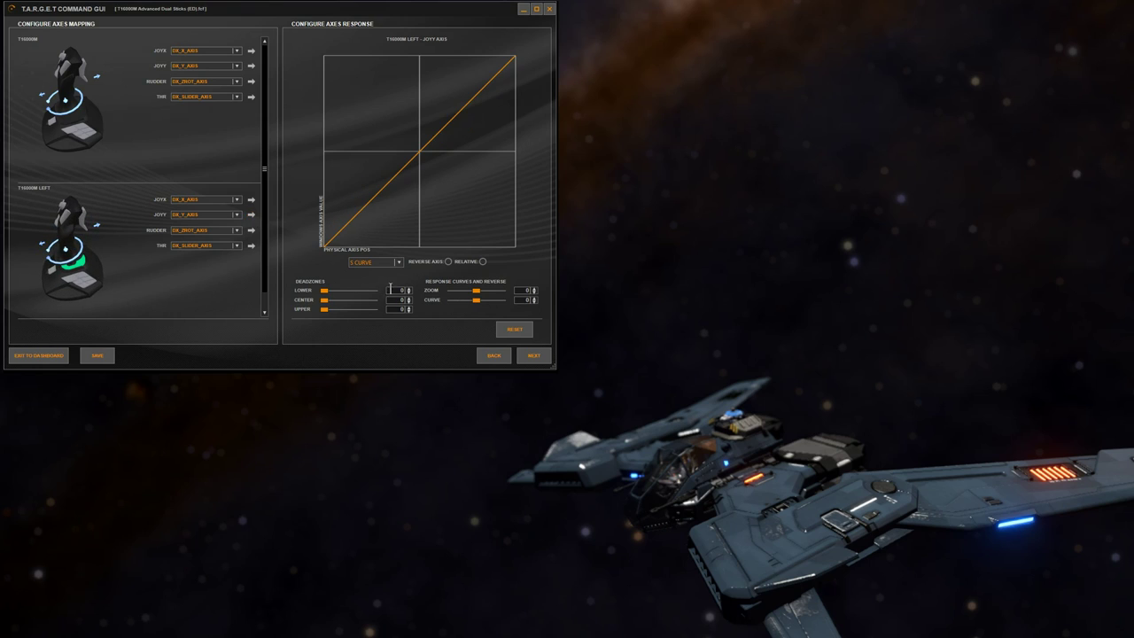
{"action": "type", "text": "10"}
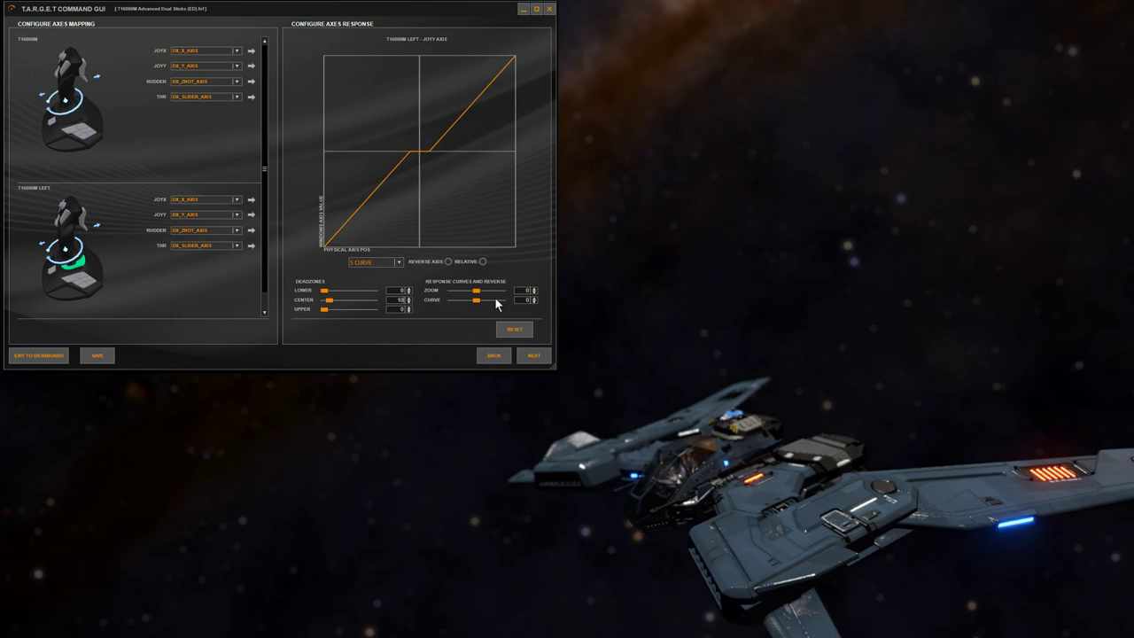
{"action": "type", "text": "2"}
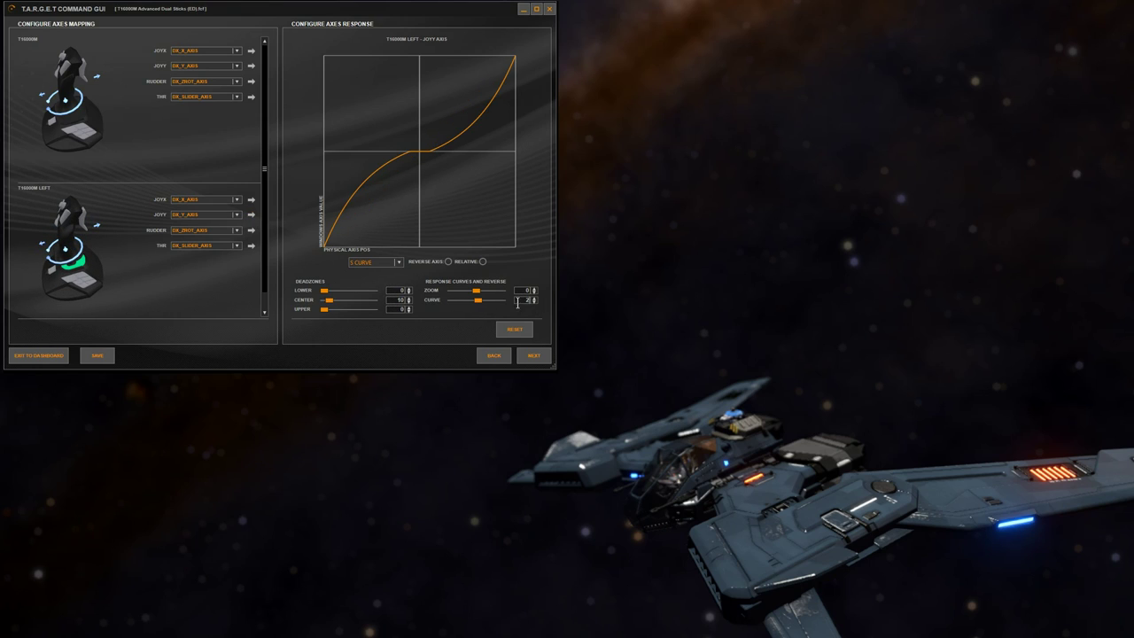
{"action": "left_click", "coordinate": [252, 231]}
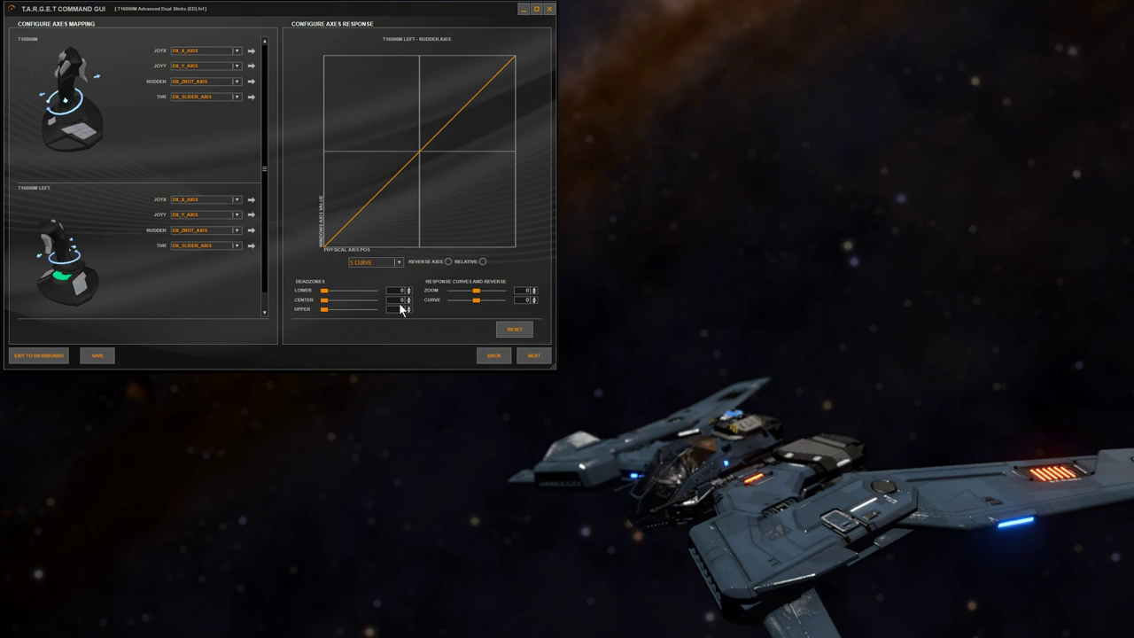
{"action": "type", "text": "10"}
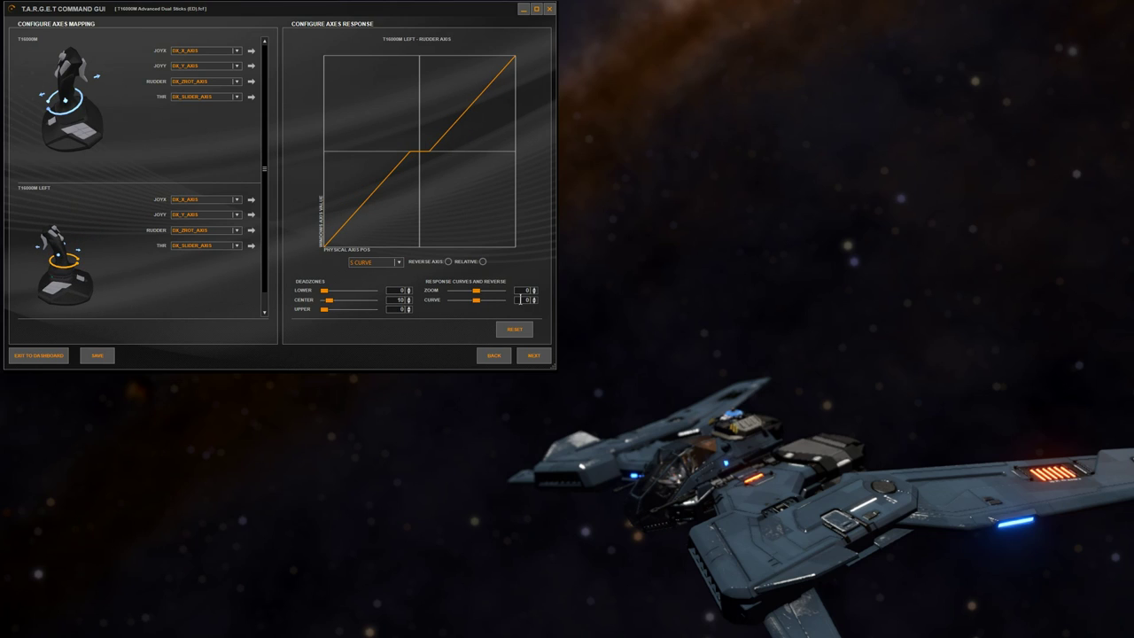
{"action": "type", "text": "2"}
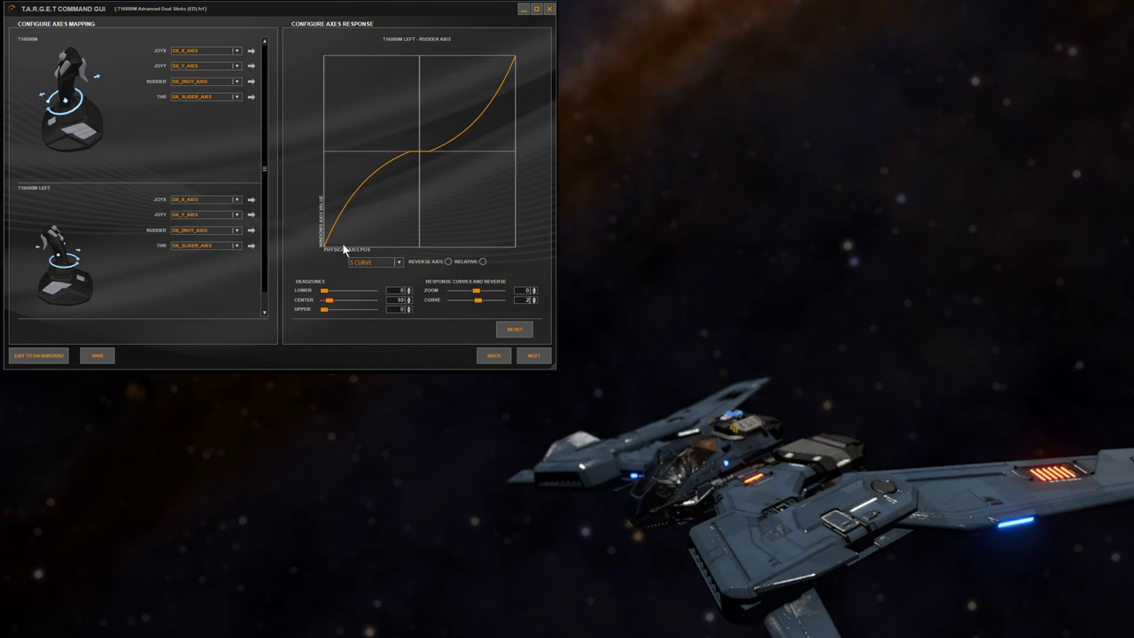
- Change the left T16000M's JOYX axis curve to -2 and set its zoom to 3
{"action": "left_click", "coordinate": [251, 201]}
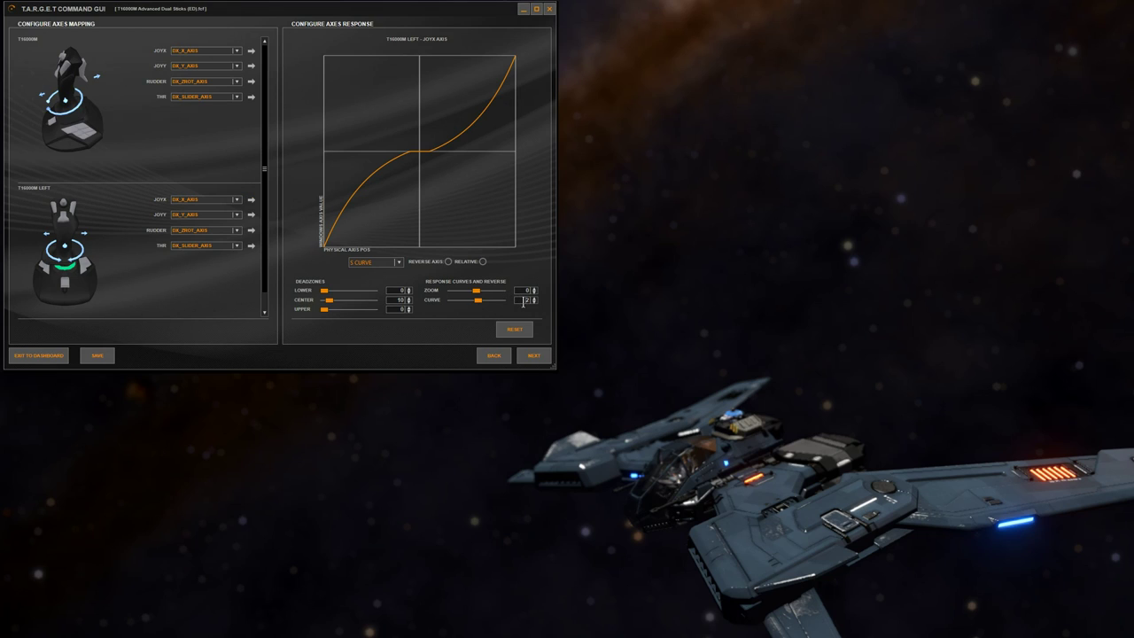
{"action": "type", "text": "-"}
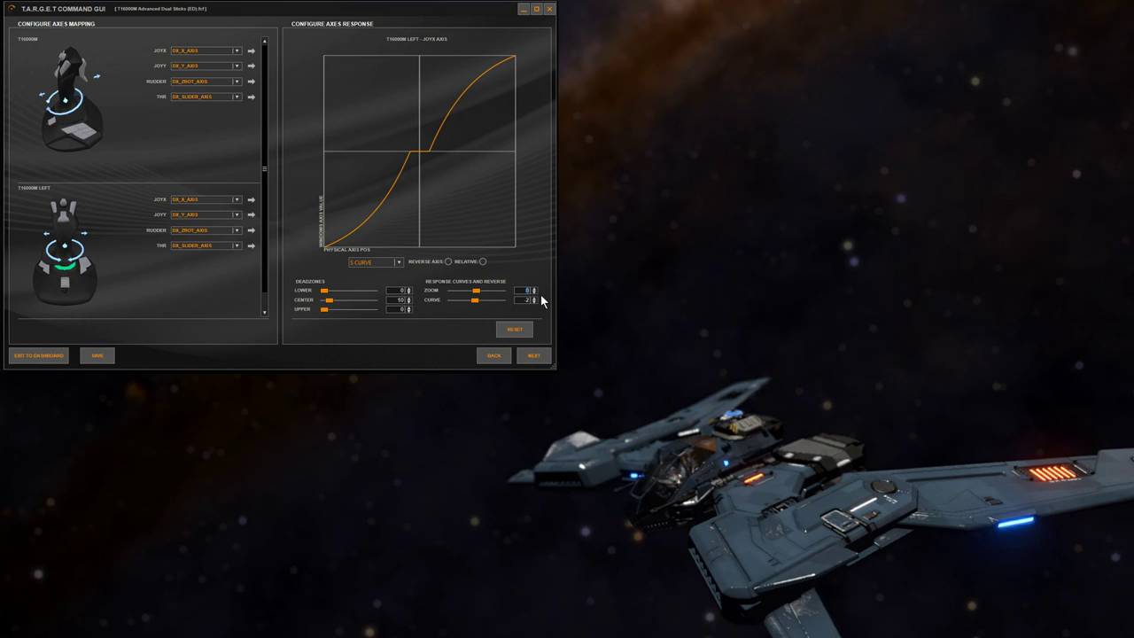
{"action": "type", "text": "3"}
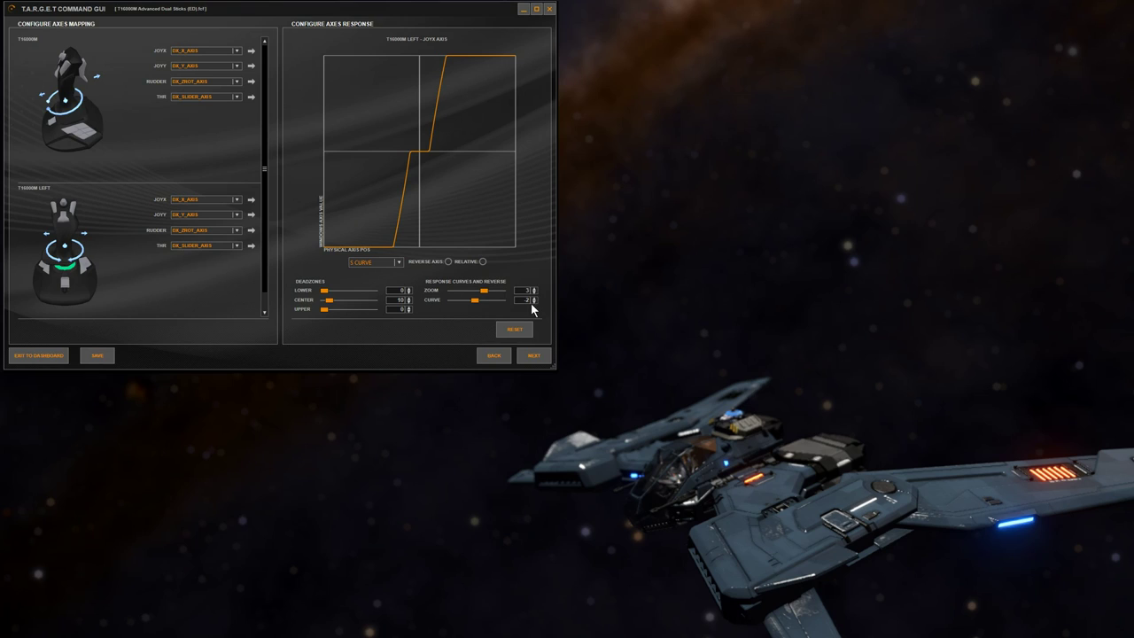
- Try positive and negative curve values on the left T16000M's JOYX axis, ending with the curve at 0
{"action": "left_click", "coordinate": [477, 301]}
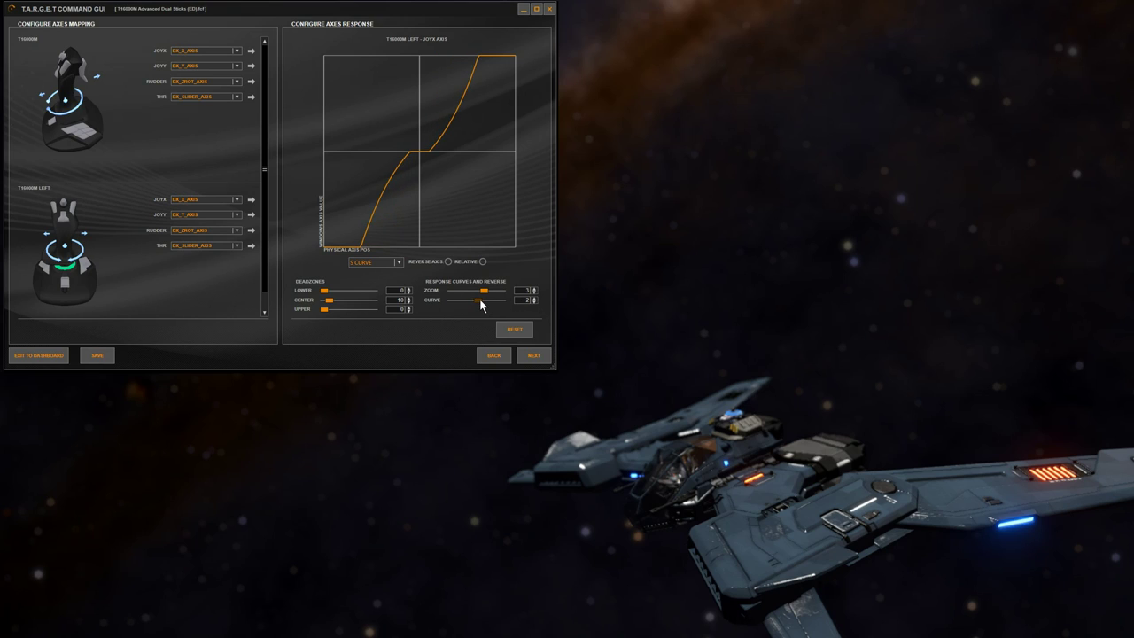
{"action": "left_click_drag", "start_coordinate": [478, 302], "coordinate": [478, 301]}
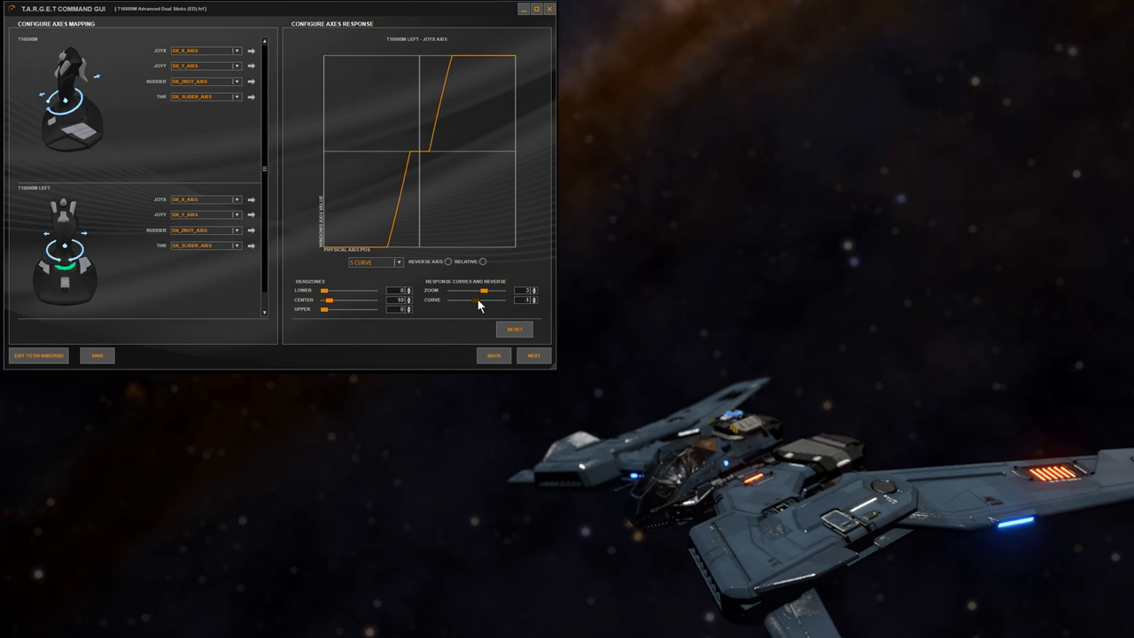
{"action": "left_click_drag", "start_coordinate": [478, 300], "coordinate": [480, 305]}
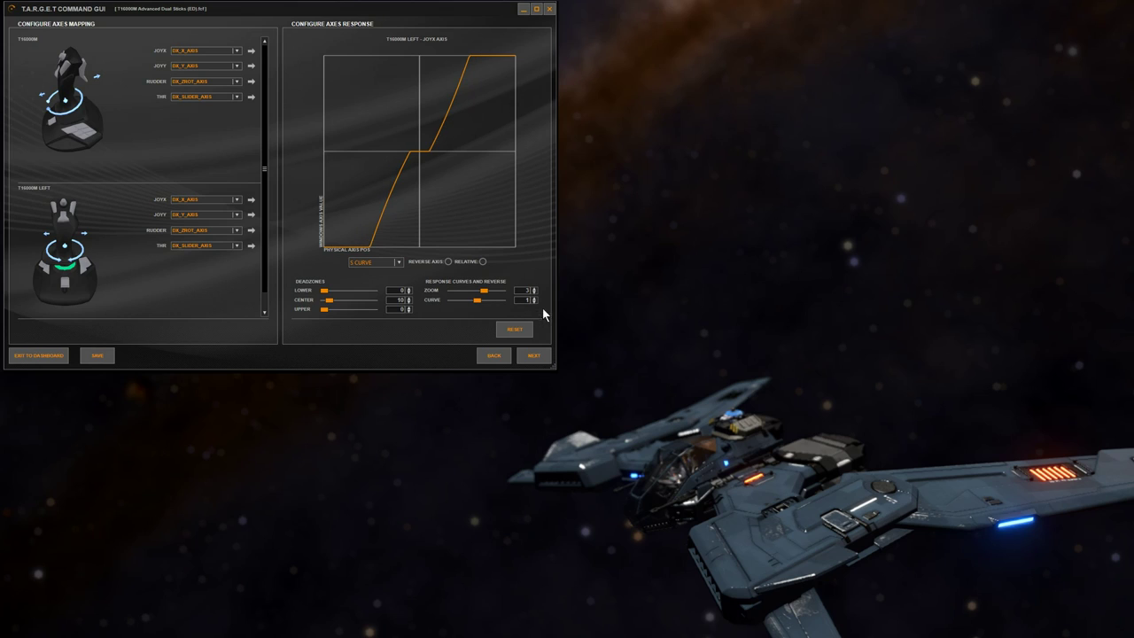
{"action": "left_click", "coordinate": [535, 302]}
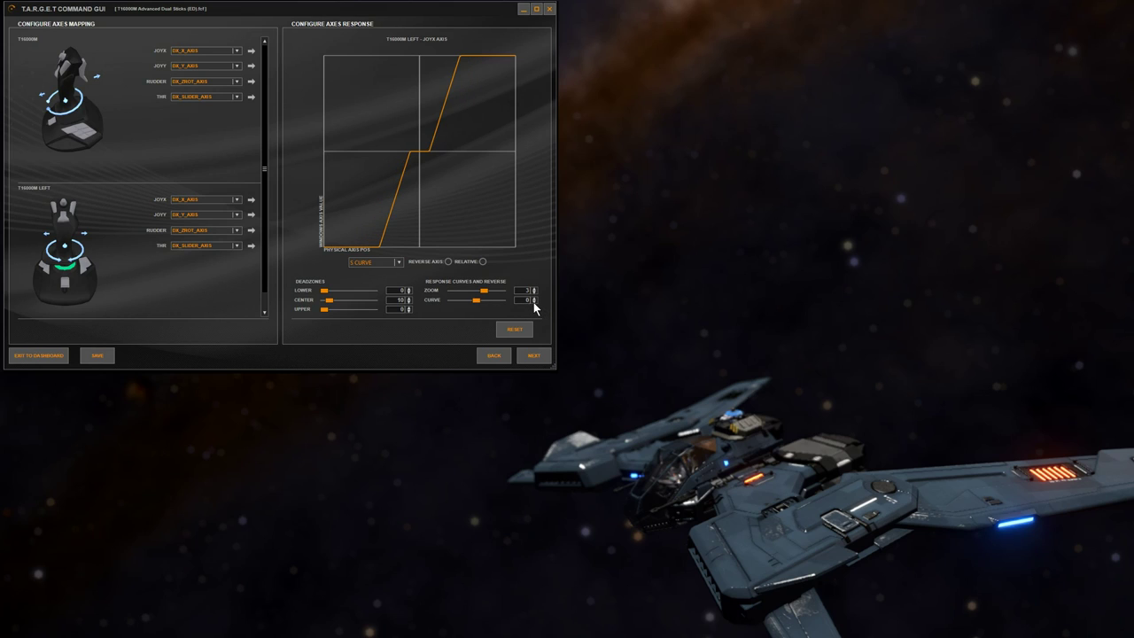